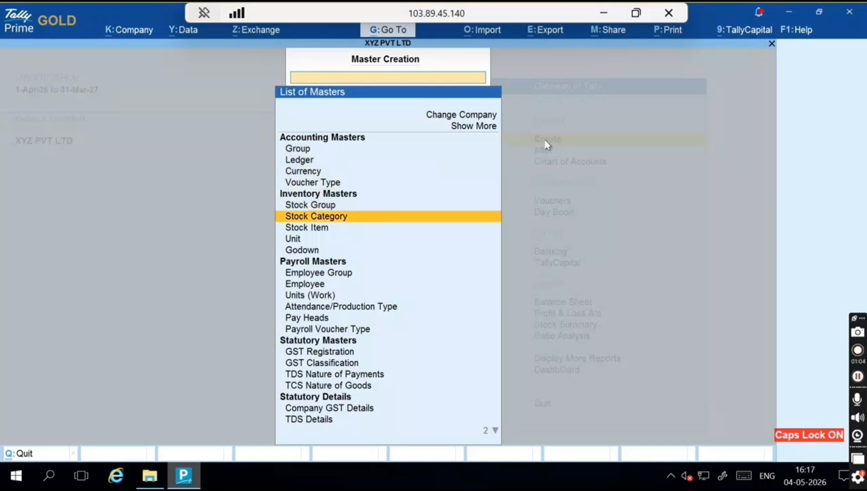
Start creating a stock item master and name it RAW CHICKEN, leaving the alias blank
{"action": "key", "text": "Down"}
{"action": "key", "text": "Return"}
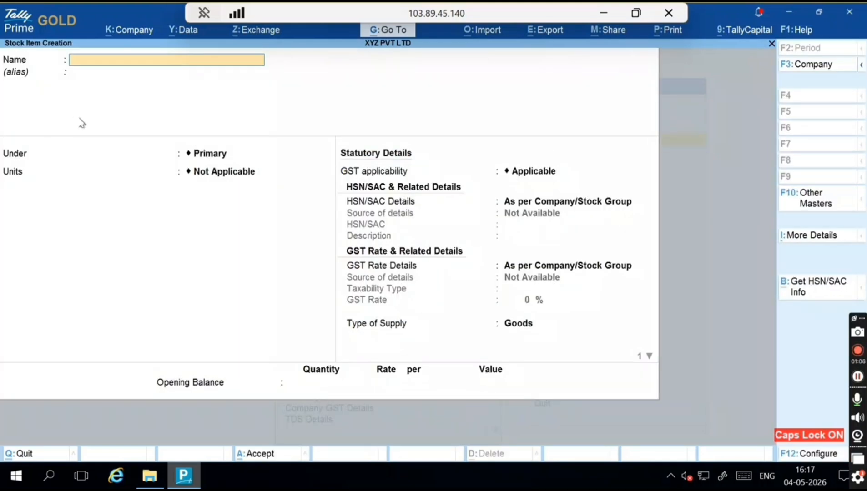
{"action": "type", "text": "RAW CHICE"}
{"action": "key", "text": "BackSpace"}
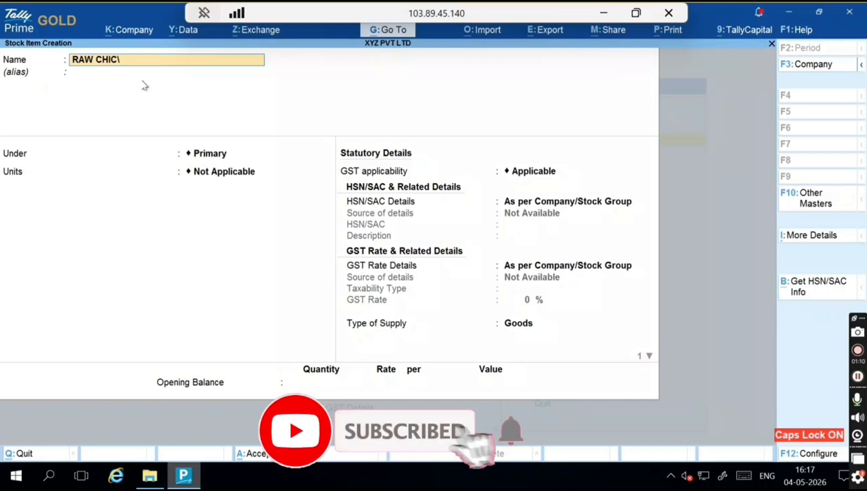
{"action": "type", "text": "KEN"}
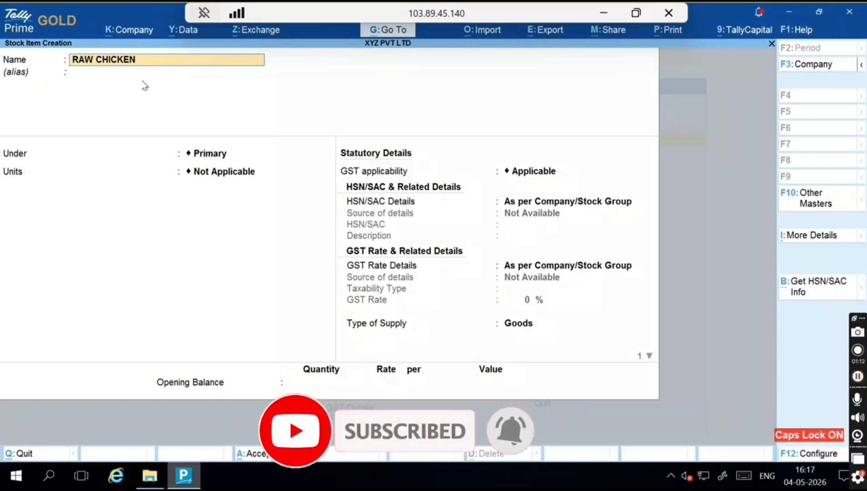
{"action": "key", "text": "Return"}
{"action": "key", "text": "Return"}
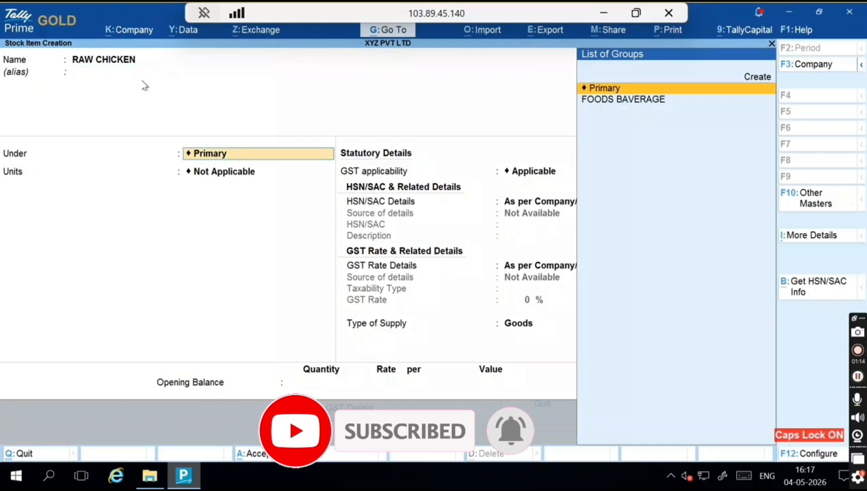
Place RAW CHICKEN under the FOODS BAVERAGE stock group with KG as its unit
{"action": "key", "text": "Down"}
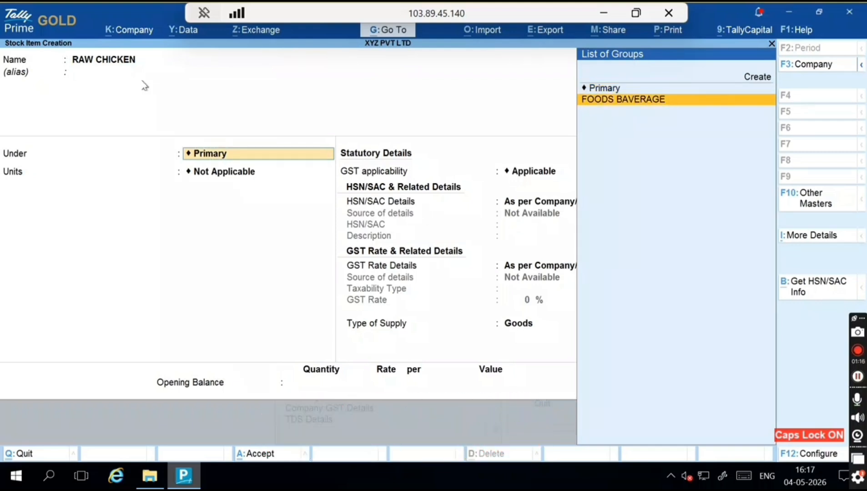
{"action": "key", "text": "Return"}
{"action": "type", "text": "KG"}
{"action": "key", "text": "Return"}
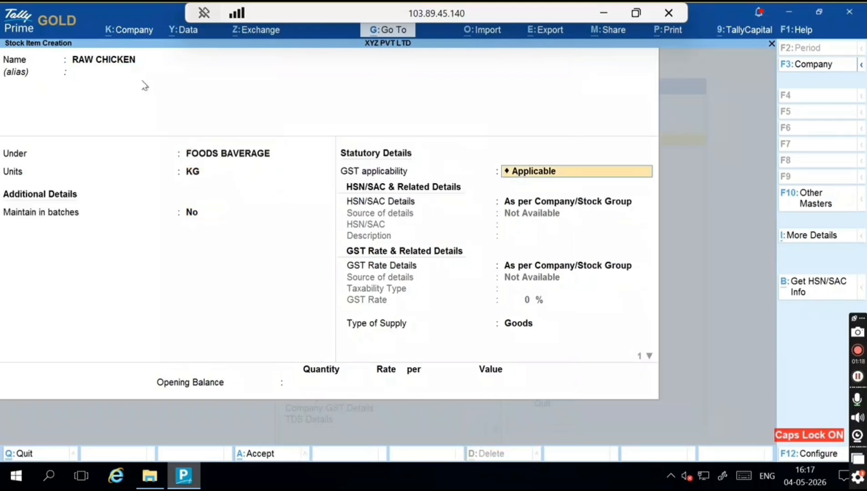
Specify the HSN/SAC details directly on RAW CHICKEN with code 16023200 and no description
{"action": "key", "text": "Return"}
{"action": "key", "text": "Down"}
{"action": "key", "text": "Return"}
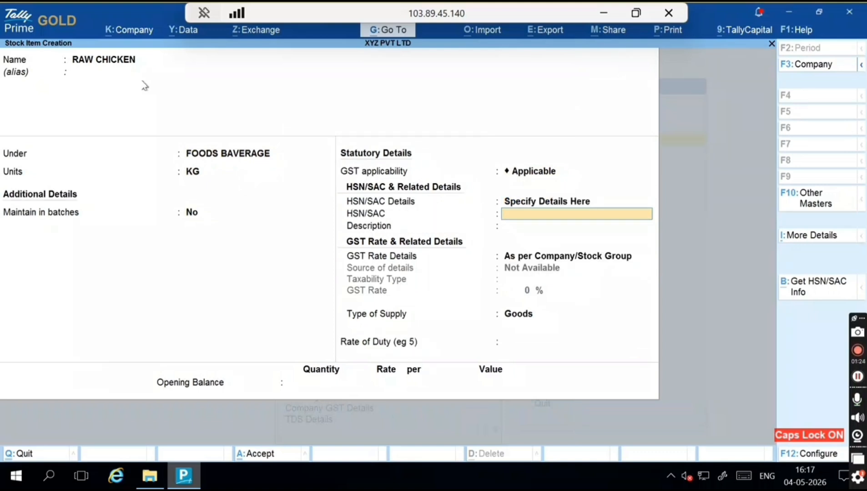
{"action": "type", "text": "16023200"}
{"action": "key", "text": "Return"}
{"action": "key", "text": "Return"}
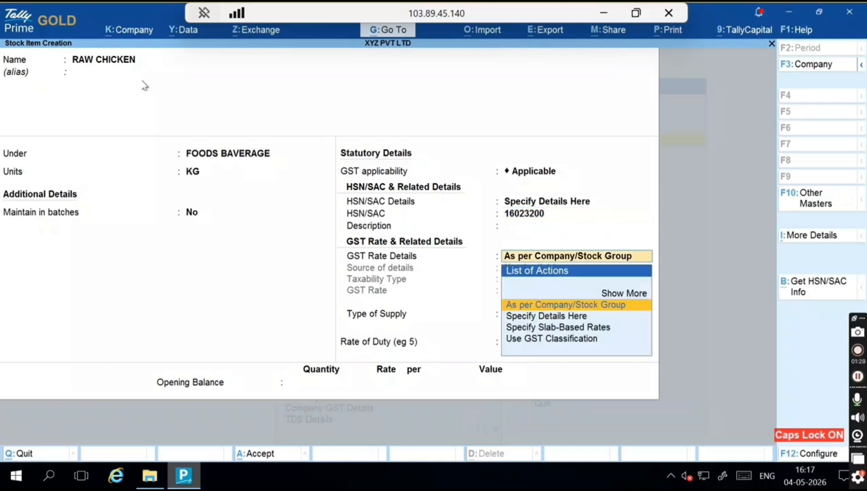
Specify the GST rate on RAW CHICKEN as Taxable at 5% with supply type Goods, and save the item
{"action": "key", "text": "Down"}
{"action": "key", "text": "Return"}
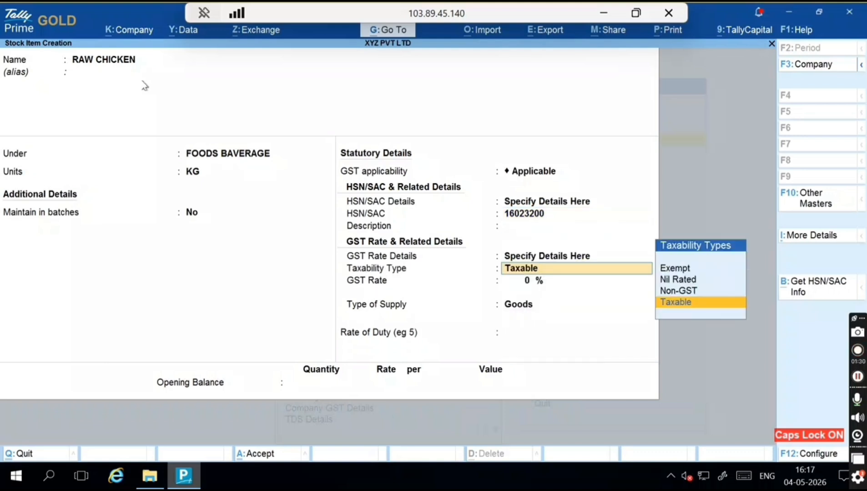
{"action": "key", "text": "Return"}
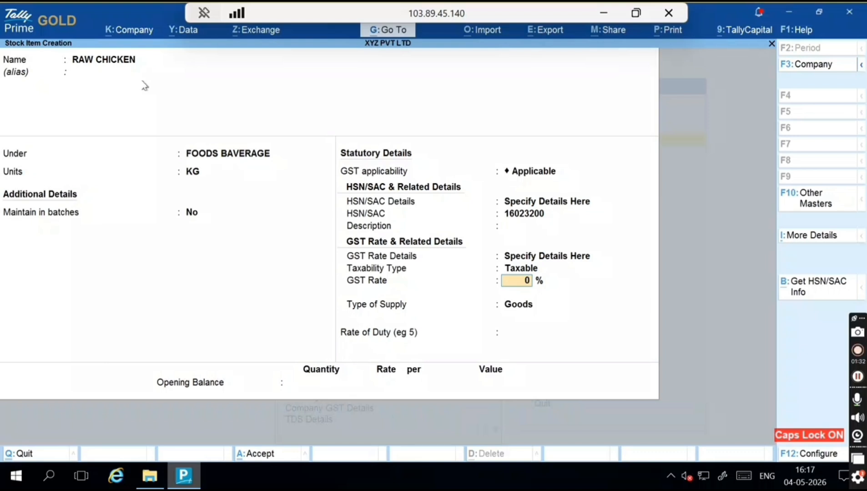
{"action": "type", "text": "5"}
{"action": "key", "text": "Return"}
{"action": "key", "text": "Return"}
{"action": "key", "text": "Return"}
{"action": "key", "text": "Return"}
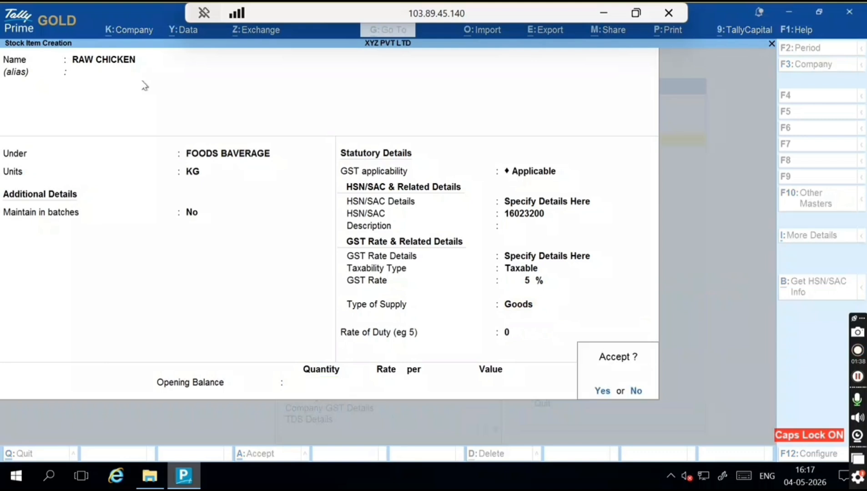
{"action": "key", "text": "Return"}
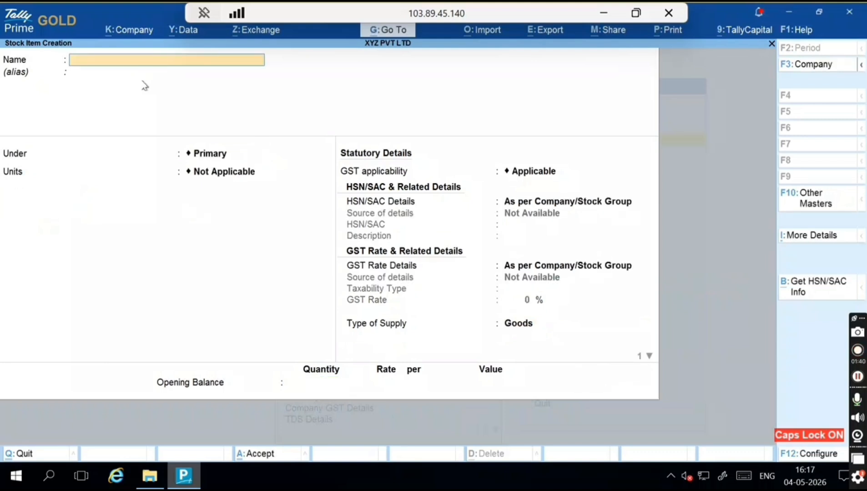
Start a new stock item named RAW PANEER under FOODS BAVERAGE, measured in KG
{"action": "type", "text": "RAW PANE"}
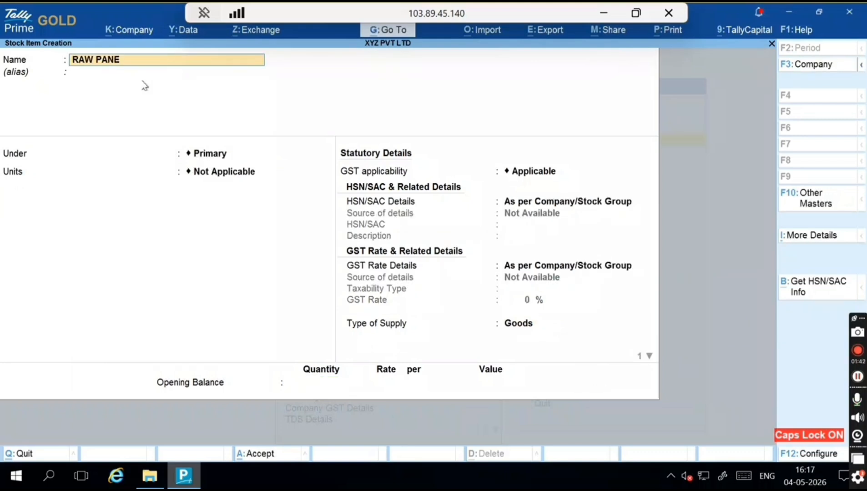
{"action": "type", "text": "ER"}
{"action": "key", "text": "Return"}
{"action": "key", "text": "Return"}
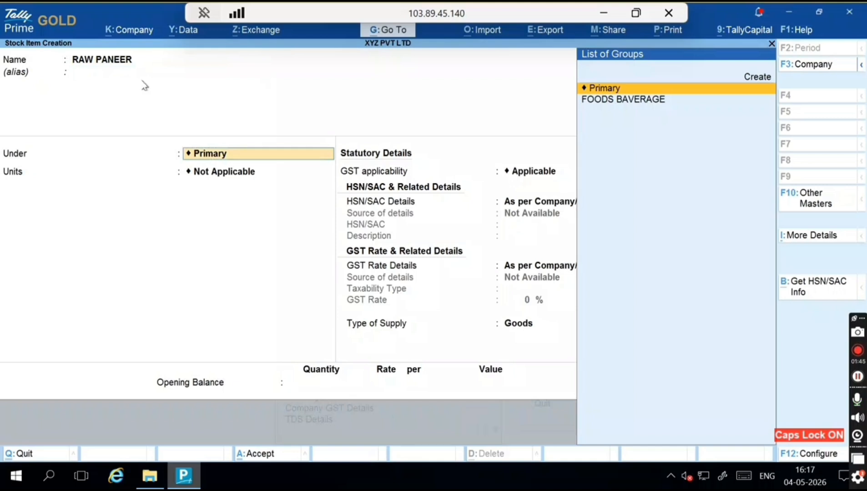
{"action": "key", "text": "Down"}
{"action": "key", "text": "Return"}
{"action": "key", "text": "Down"}
{"action": "key", "text": "Return"}
{"action": "key", "text": "Return"}
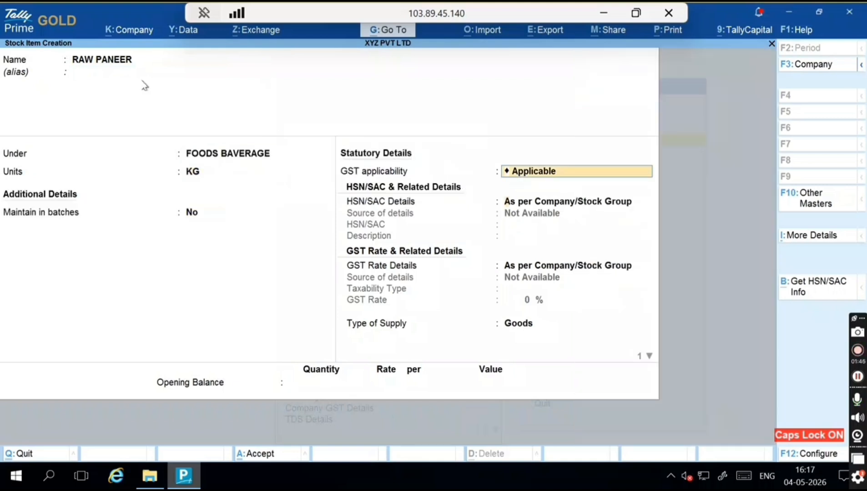
Specify the HSN/SAC details directly on RAW PANEER with code 02062300 and no description
{"action": "key", "text": "Return"}
{"action": "key", "text": "Down"}
{"action": "key", "text": "Return"}
{"action": "type", "text": "020"}
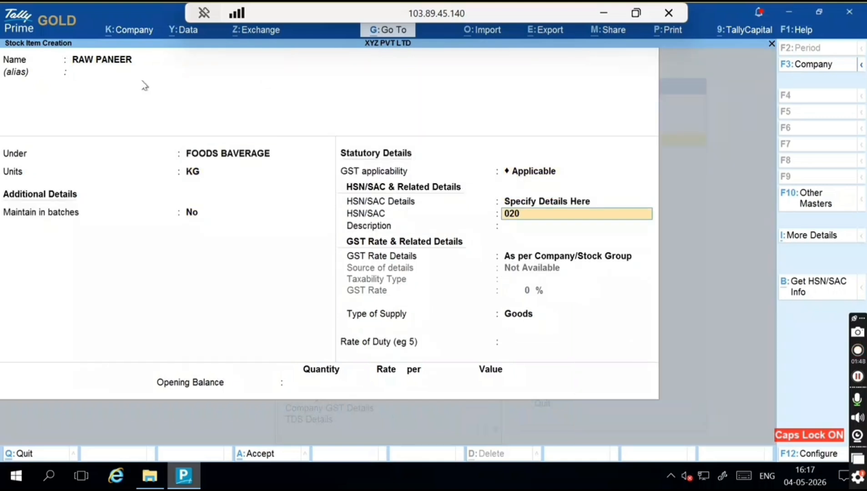
{"action": "type", "text": "62300"}
{"action": "key", "text": "Return"}
{"action": "key", "text": "Return"}
Specify the GST rate on RAW PANEER as Taxable at 5% with supply type Goods, and save the item
{"action": "key", "text": "Down"}
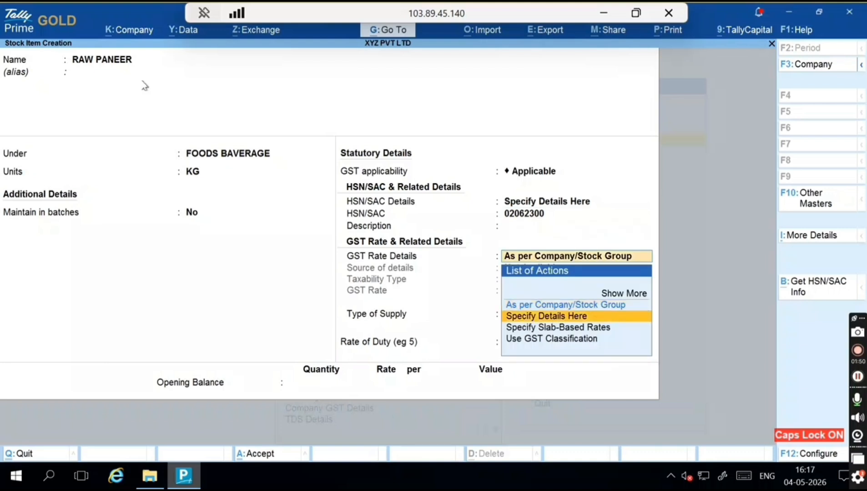
{"action": "key", "text": "Return"}
{"action": "key", "text": "Return"}
{"action": "type", "text": "5"}
{"action": "key", "text": "Return"}
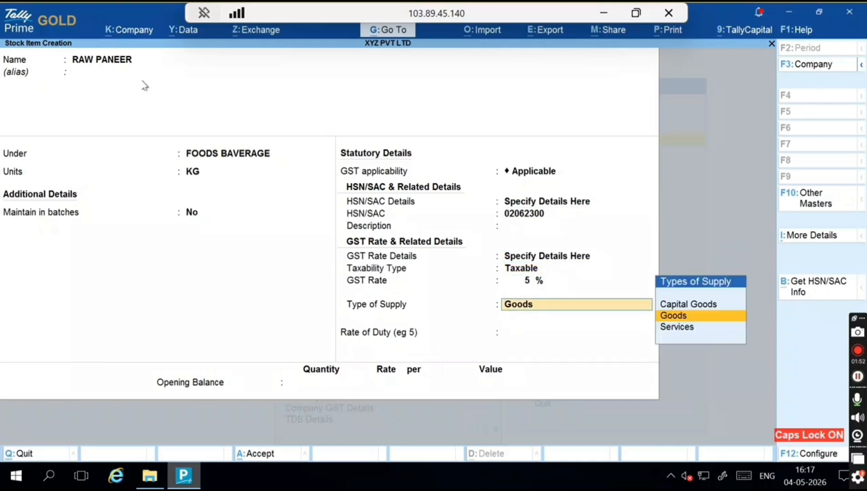
{"action": "key", "text": "Return"}
{"action": "key", "text": "Return"}
{"action": "key", "text": "Return"}
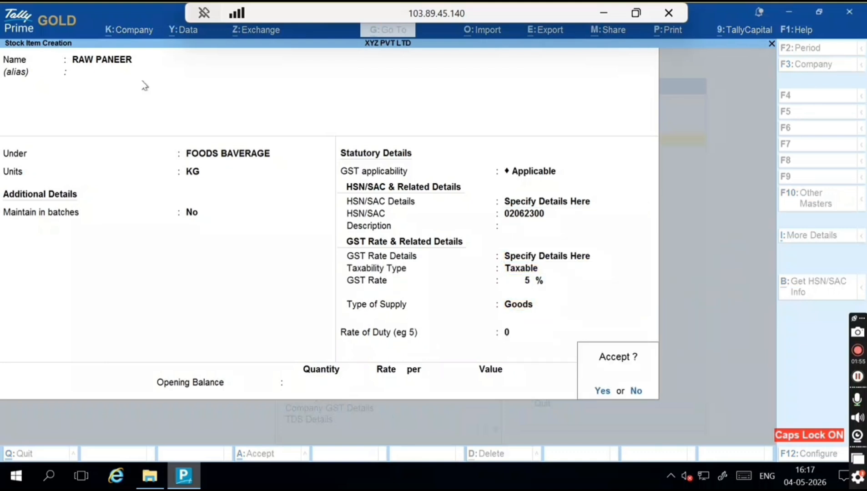
{"action": "key", "text": "Return"}
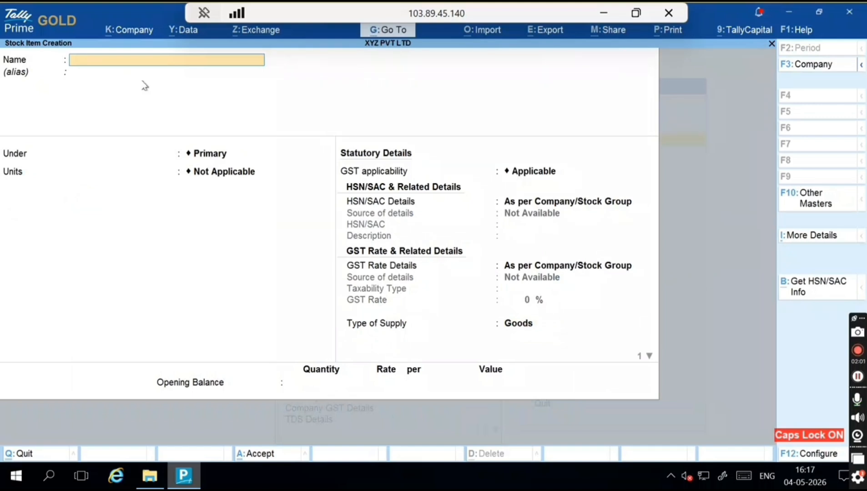
Start a new stock item named CHICKEN TIKKA MASALA under FOODS BAVERAGE, measured in KG
{"action": "type", "text": "CHICKEN TIKKA"}
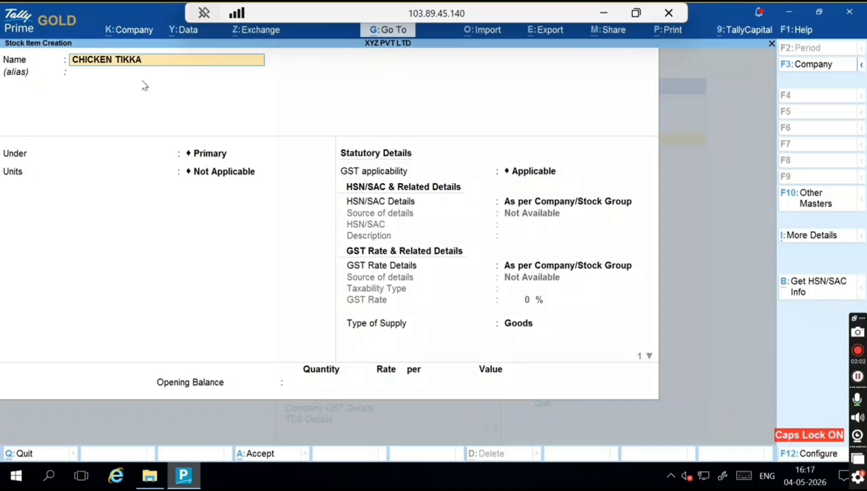
{"action": "type", "text": " MASALA"}
{"action": "key", "text": "Return"}
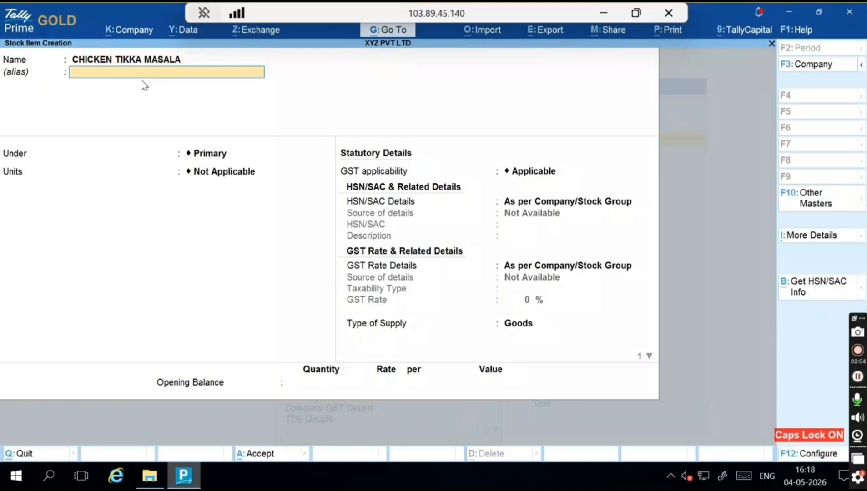
{"action": "key", "text": "Return"}
{"action": "key", "text": "Down"}
{"action": "key", "text": "Return"}
{"action": "key", "text": "Down"}
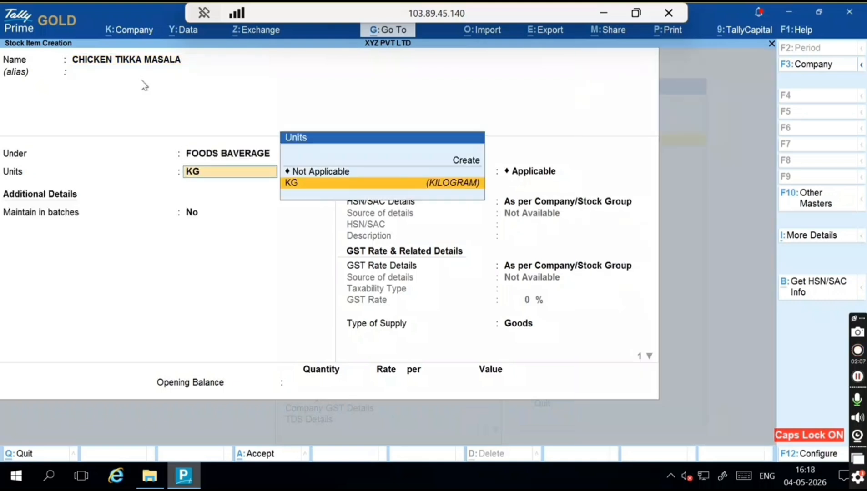
{"action": "key", "text": "Return"}
{"action": "key", "text": "Return"}
Specify the HSN/SAC details directly on CHICKEN TIKKA MASALA with code 02071400 and no description
{"action": "key", "text": "Return"}
{"action": "key", "text": "Down"}
{"action": "key", "text": "Return"}
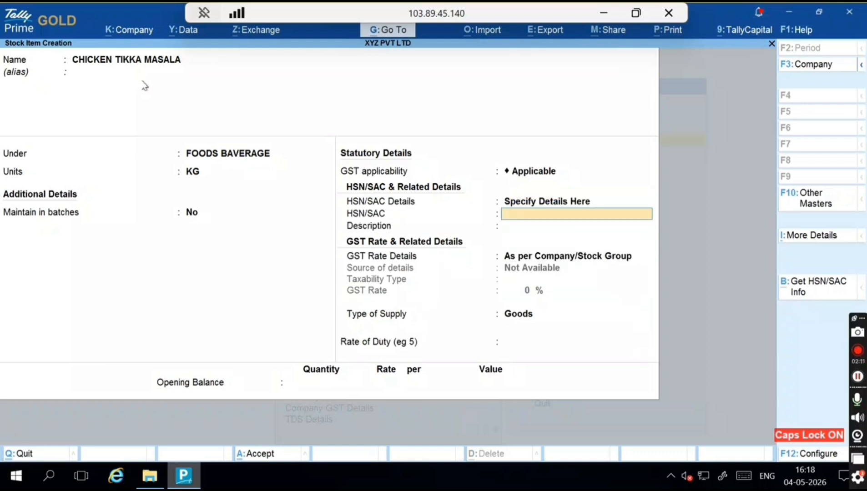
{"action": "type", "text": "02071400"}
{"action": "key", "text": "Return"}
{"action": "key", "text": "Return"}
Specify the GST rate on CHICKEN TIKKA MASALA as Taxable at 5% with supply type Goods, and save the item
{"action": "key", "text": "Down"}
{"action": "key", "text": "Return"}
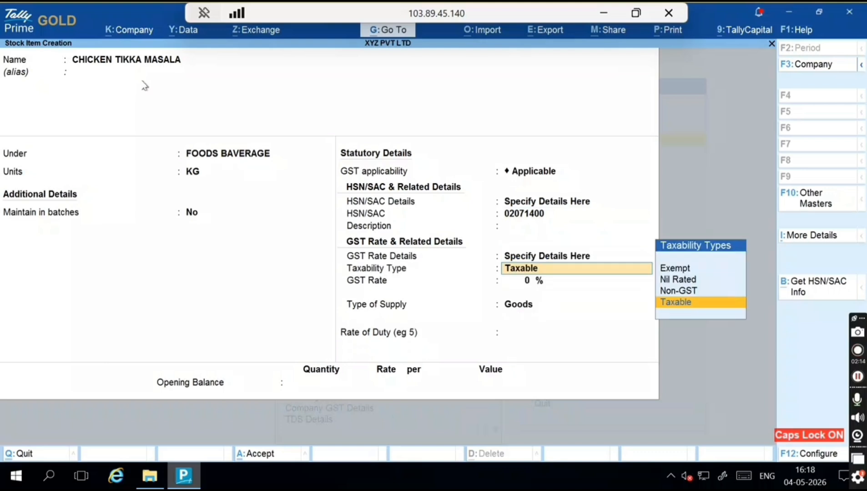
{"action": "key", "text": "Return"}
{"action": "type", "text": "5"}
{"action": "key", "text": "Return"}
{"action": "key", "text": "Return"}
{"action": "key", "text": "Return"}
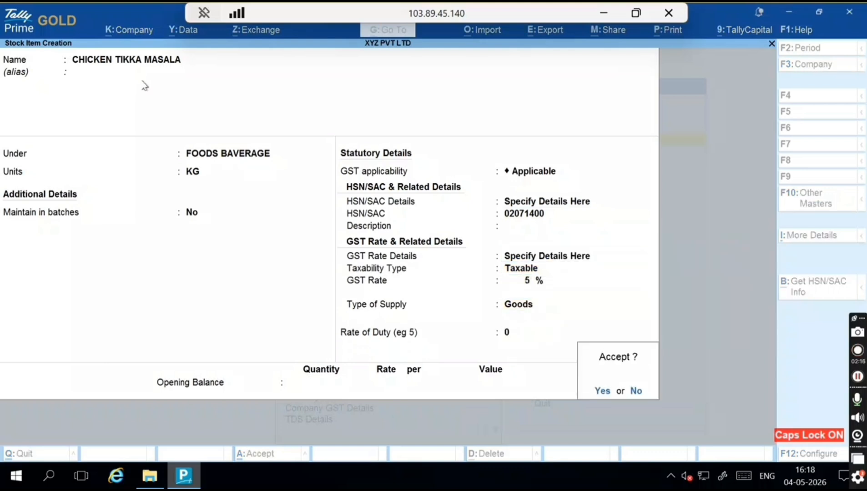
{"action": "key", "text": "Return"}
Start a new stock item named PANEER TIKKA MASALA under FOODS BAVERAGE, measured in KG
{"action": "type", "text": "PANEE"}
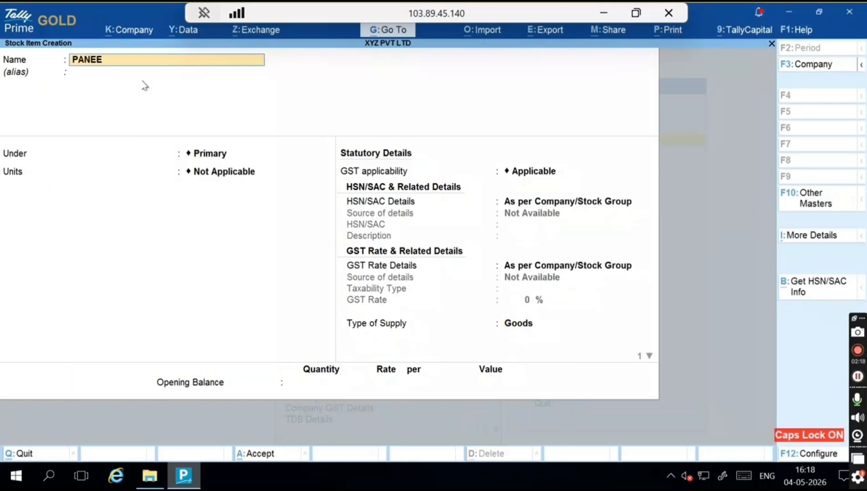
{"action": "type", "text": "R TIKKA MASALA"}
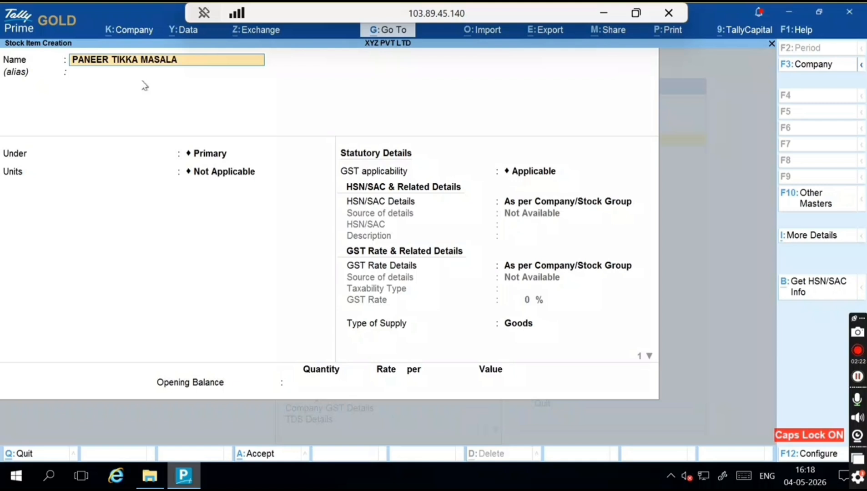
{"action": "key", "text": "Return"}
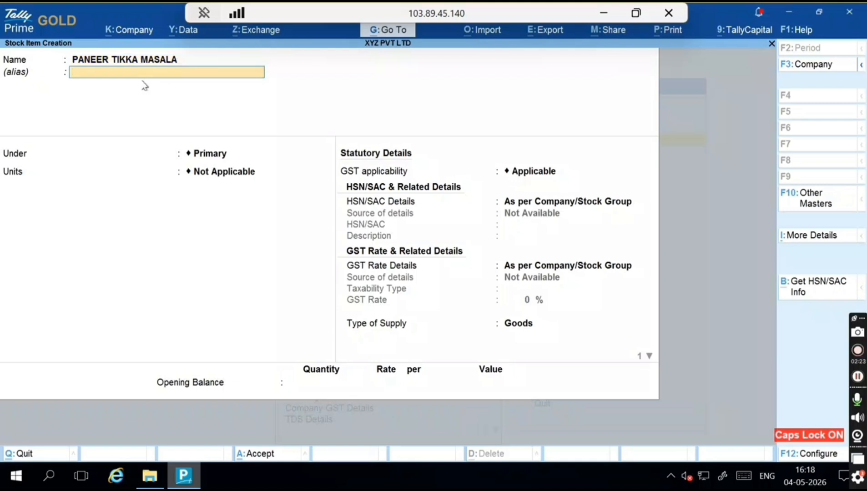
{"action": "key", "text": "Return"}
{"action": "key", "text": "Down"}
{"action": "key", "text": "Return"}
{"action": "key", "text": "Return"}
{"action": "key", "text": "Return"}
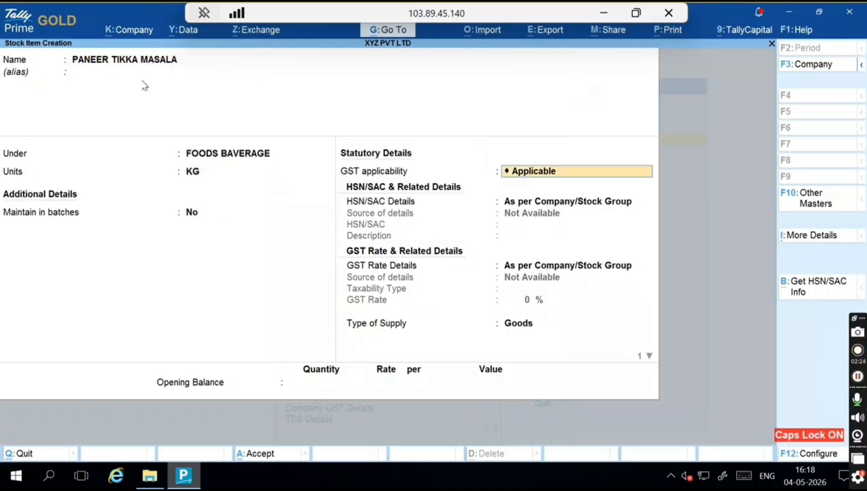
Specify the HSN/SAC details directly on PANEER TIKKA MASALA with code 02071400 and no description
{"action": "key", "text": "Return"}
{"action": "key", "text": "Down"}
{"action": "key", "text": "Return"}
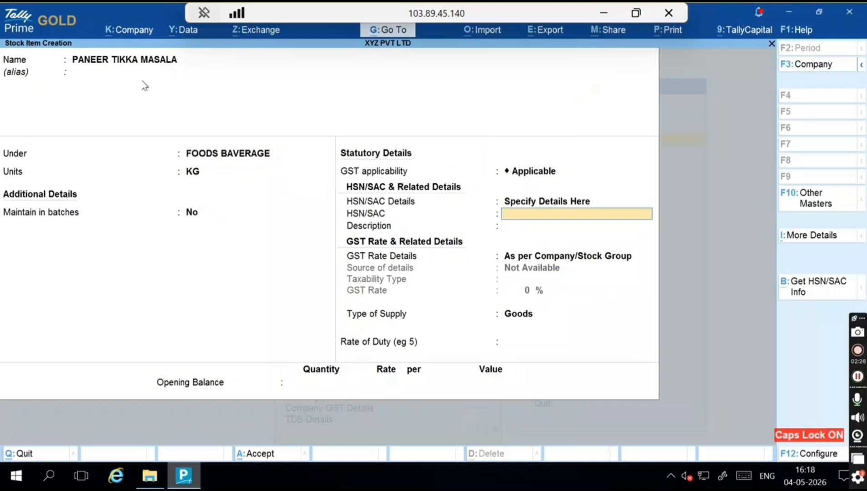
{"action": "type", "text": "02071400"}
{"action": "key", "text": "Return"}
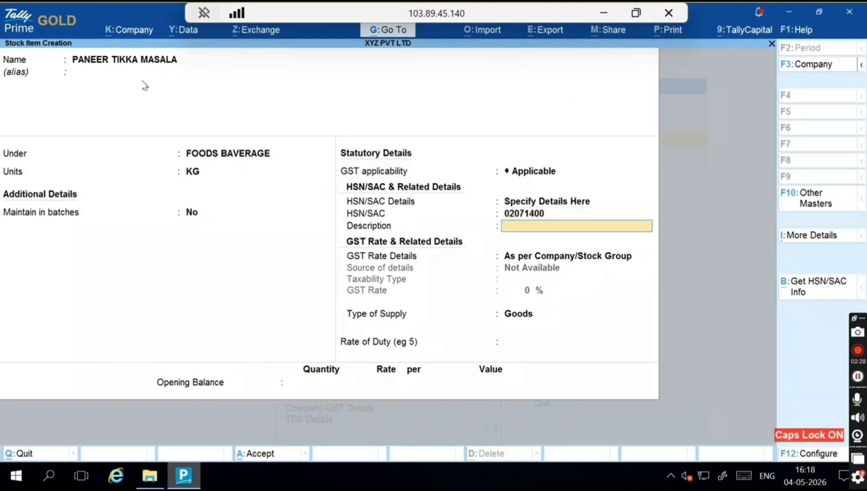
{"action": "key", "text": "Return"}
Specify the GST rate on PANEER TIKKA MASALA as Taxable at 5% with supply type Goods, save the item, and leave item creation
{"action": "key", "text": "Return"}
{"action": "key", "text": "BackSpace"}
{"action": "key", "text": "Down"}
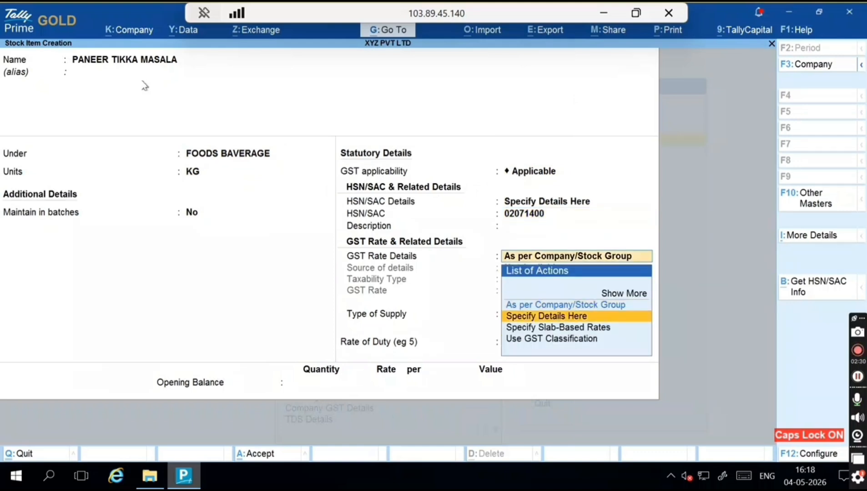
{"action": "key", "text": "Return"}
{"action": "key", "text": "Return"}
{"action": "key", "text": "BackSpace"}
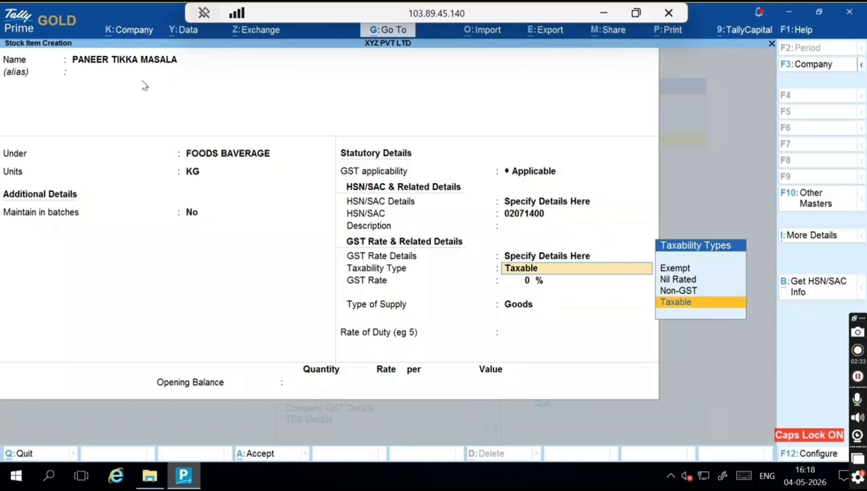
{"action": "key", "text": "Return"}
{"action": "type", "text": "5"}
{"action": "key", "text": "Return"}
{"action": "key", "text": "Return"}
{"action": "key", "text": "Return"}
{"action": "key", "text": "Return"}
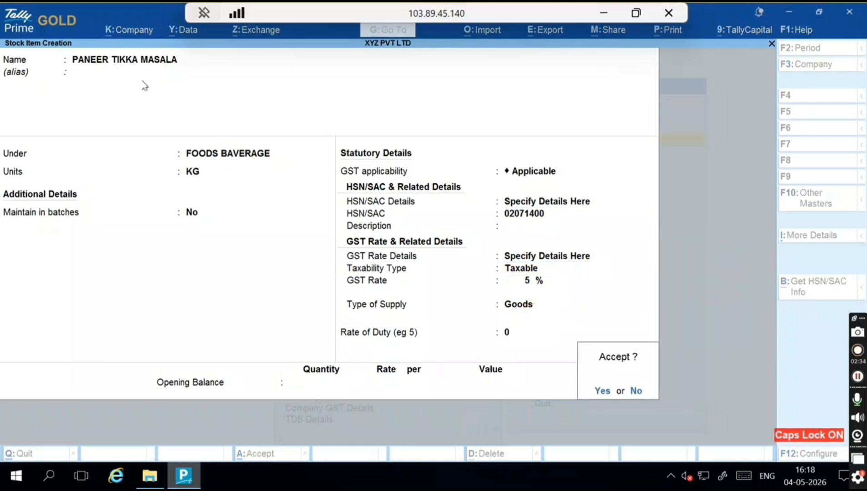
{"action": "key", "text": "Return"}
{"action": "key", "text": "Escape"}
{"action": "key", "text": "Escape"}
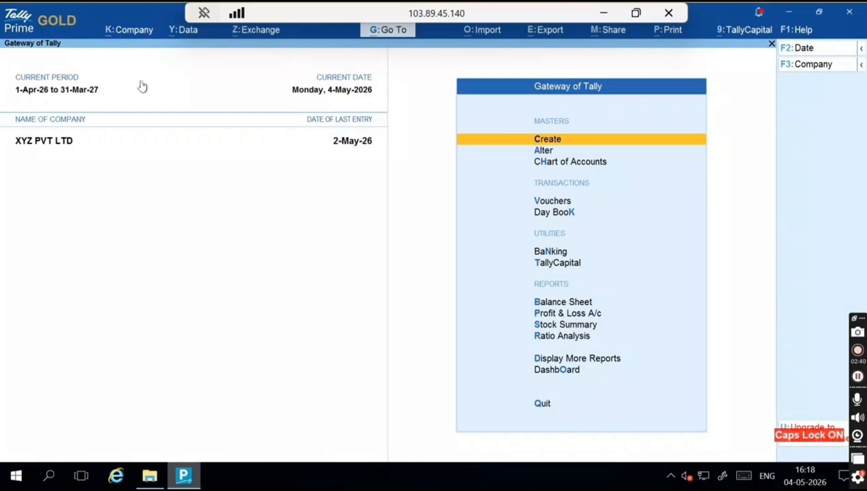
Examine Closing Stock in the Profit & Loss A/c down to the monthly summary of CHICKEN TIKKA MASALA
{"action": "key", "text": "p"}
{"action": "key", "text": "Right"}
{"action": "key", "text": "Down"}
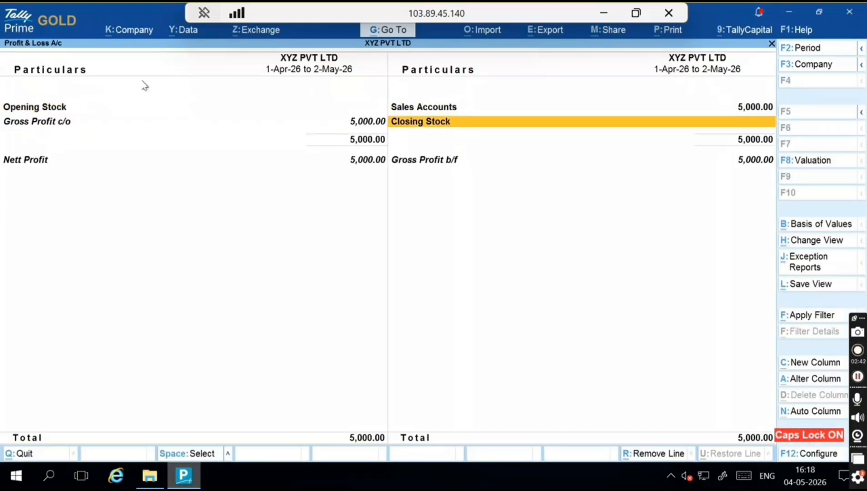
{"action": "key", "text": "Return"}
{"action": "key", "text": "Escape"}
{"action": "key", "text": "Return"}
{"action": "key", "text": "Return"}
{"action": "key", "text": "Escape"}
{"action": "key", "text": "Return"}
{"action": "key", "text": "Return"}
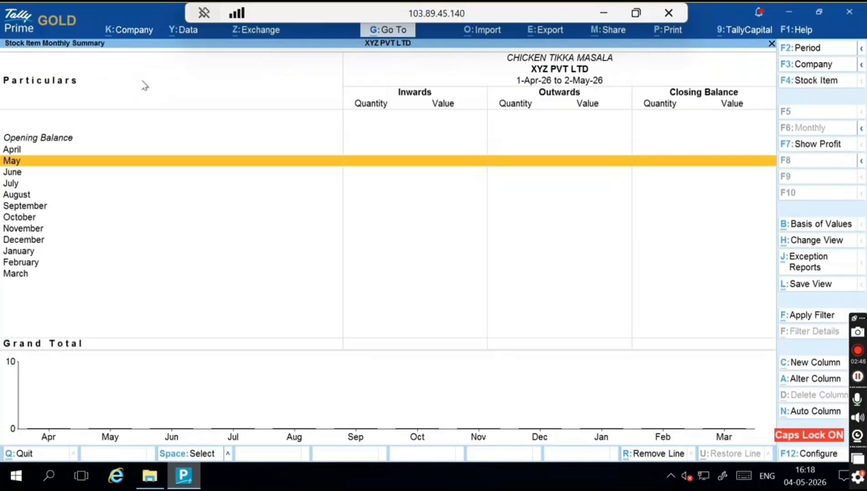
Review the stock items and closing quantities listed under the FOODS BAVERAGE group, and leave the Profit & Loss A/c
{"action": "key", "text": "Escape"}
{"action": "key", "text": "Down"}
{"action": "key", "text": "Down"}
{"action": "key", "text": "Up"}
{"action": "key", "text": "Up"}
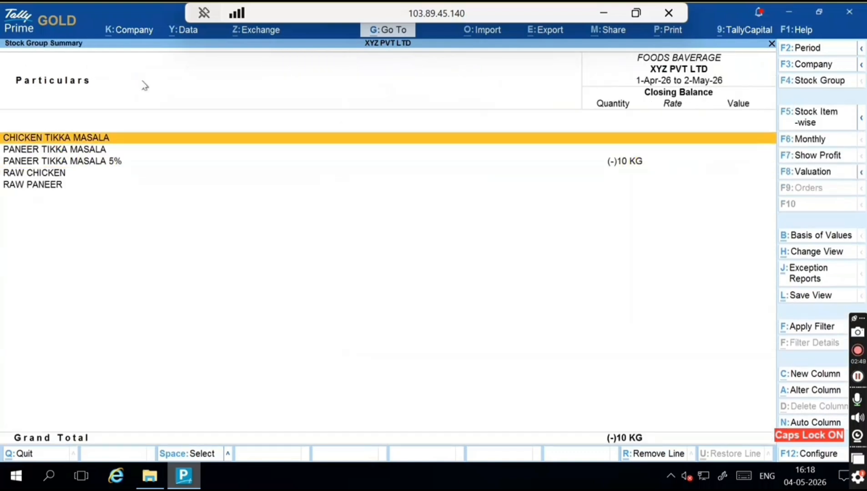
{"action": "key", "text": "Down"}
{"action": "key", "text": "Down"}
{"action": "key", "text": "Down"}
{"action": "key", "text": "Down"}
{"action": "key", "text": "Up"}
{"action": "key", "text": "Up"}
{"action": "key", "text": "Up"}
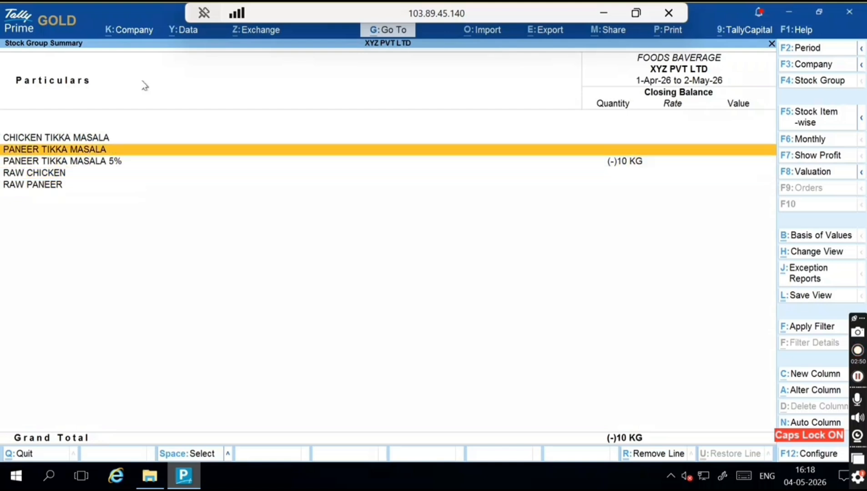
{"action": "key", "text": "Escape"}
{"action": "key", "text": "Escape"}
{"action": "key", "text": "Left"}
{"action": "key", "text": "Escape"}
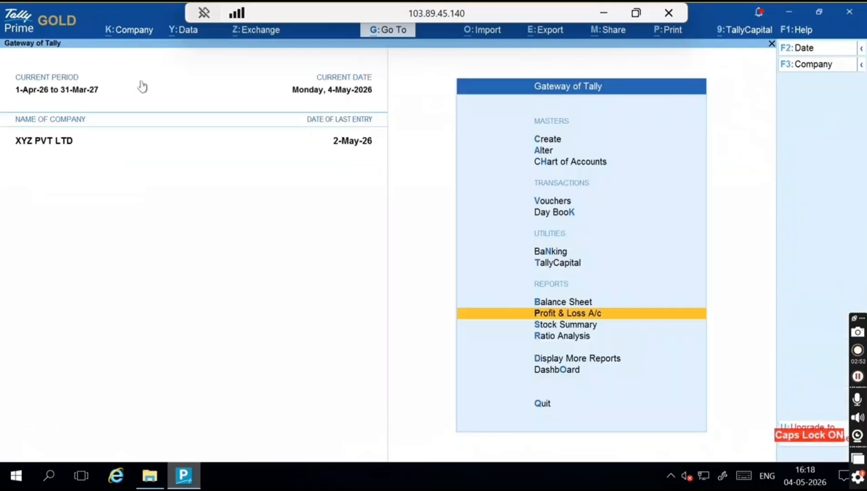
View the company's Stock Summary report and return to the main gateway
{"action": "key", "text": "Down"}
{"action": "key", "text": "Return"}
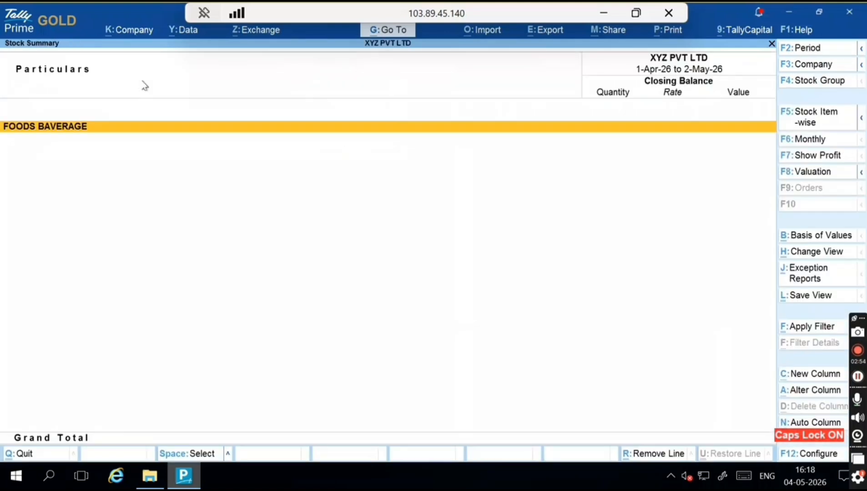
{"action": "key", "text": "Escape"}
{"action": "key", "text": "Home"}
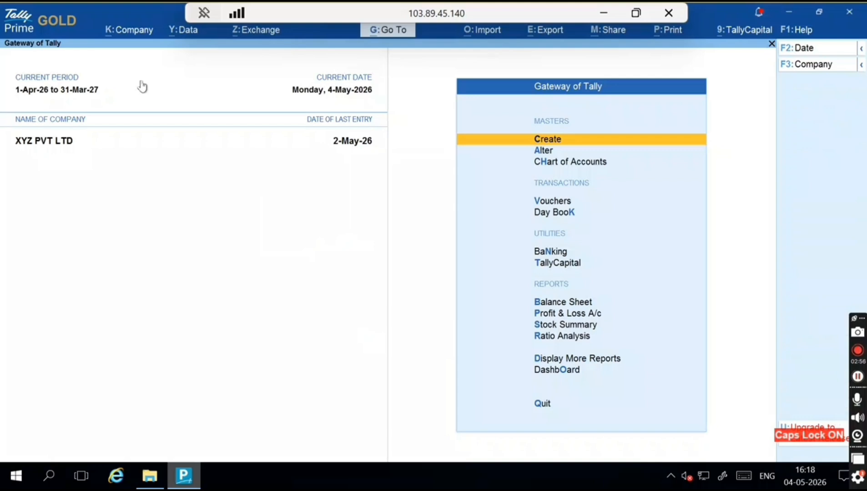
Start a Purchase voucher with supplier invoice number 01 dated 4-May-26
{"action": "key", "text": "Down"}
{"action": "key", "text": "Down"}
{"action": "key", "text": "Down"}
{"action": "key", "text": "Return"}
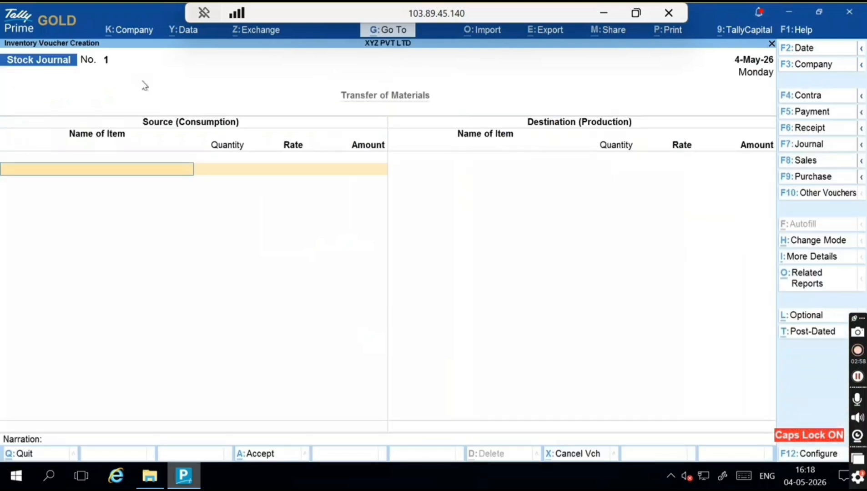
{"action": "key", "text": "F9"}
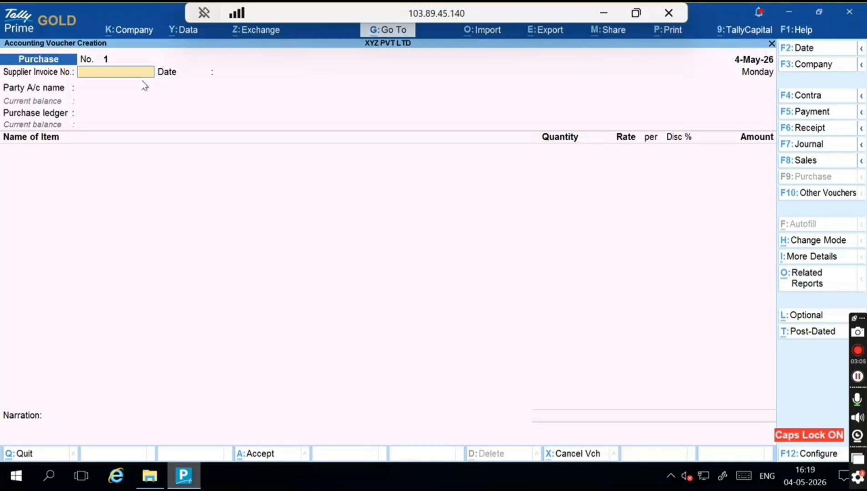
{"action": "type", "text": "01"}
{"action": "key", "text": "Return"}
{"action": "key", "text": "Return"}
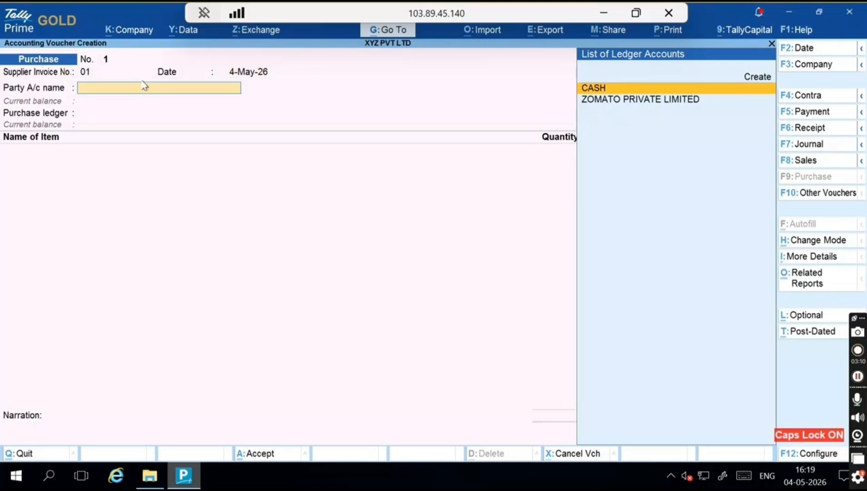
Choose CASH as the party account and accept the default receipt, order and party details
{"action": "key", "text": "Return"}
{"action": "key", "text": "Return"}
{"action": "key", "text": "Return"}
{"action": "key", "text": "Return"}
{"action": "key", "text": "Return"}
{"action": "key", "text": "Return"}
{"action": "key", "text": "Return"}
{"action": "key", "text": "Return"}
{"action": "key", "text": "Return"}
{"action": "key", "text": "Return"}
{"action": "key", "text": "Return"}
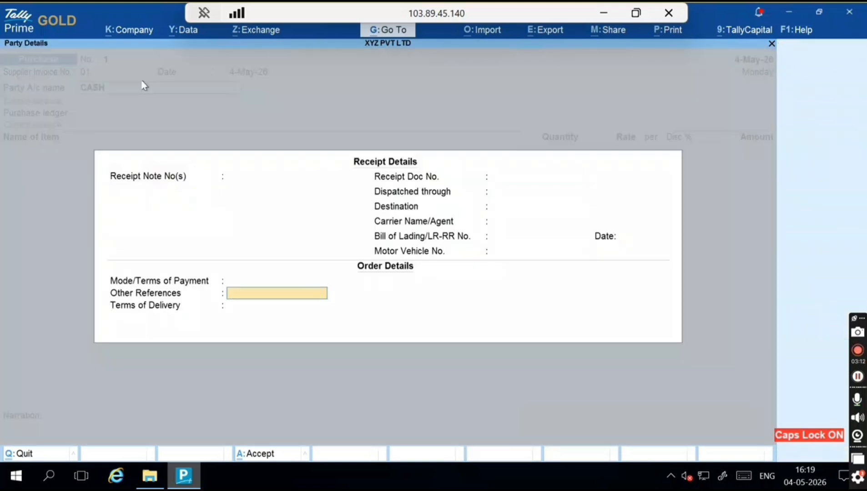
{"action": "key", "text": "Return"}
{"action": "key", "text": "Return"}
{"action": "key", "text": "Return"}
{"action": "key", "text": "Return"}
{"action": "key", "text": "Return"}
{"action": "key", "text": "Return"}
{"action": "key", "text": "Return"}
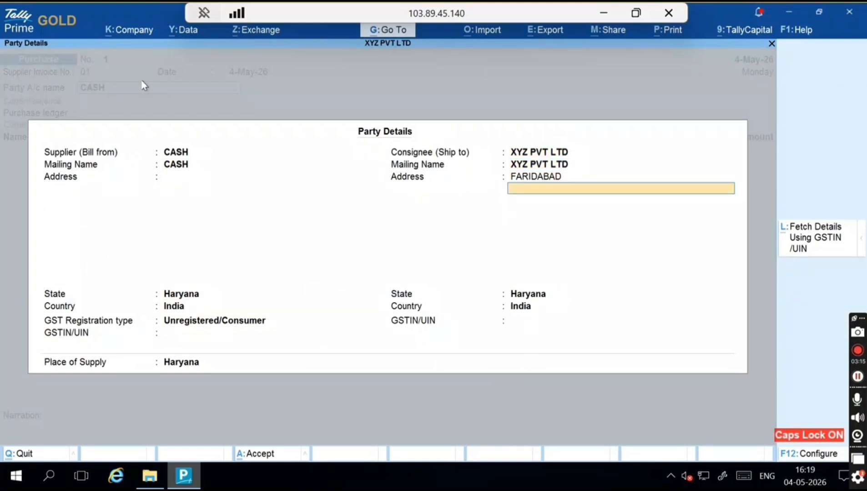
{"action": "key", "text": "Return"}
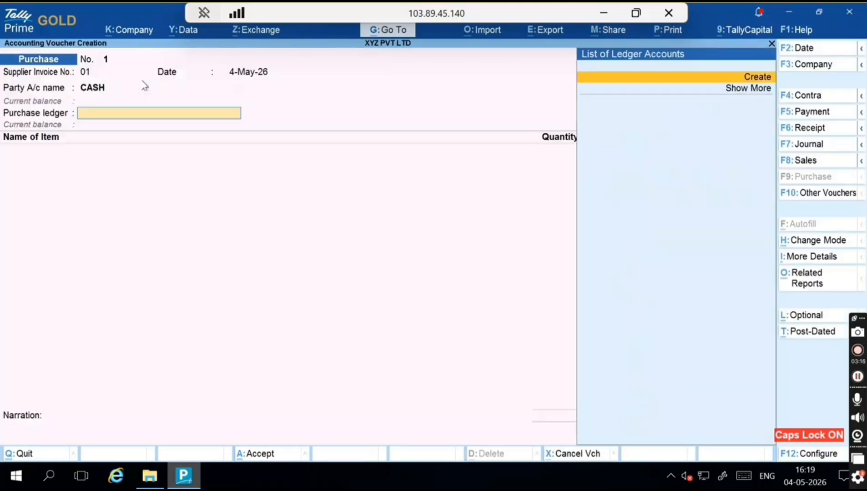
Create a purchase ledger named PURCHASE A/C under the Purchase Accounts group
{"action": "key", "text": "Return"}
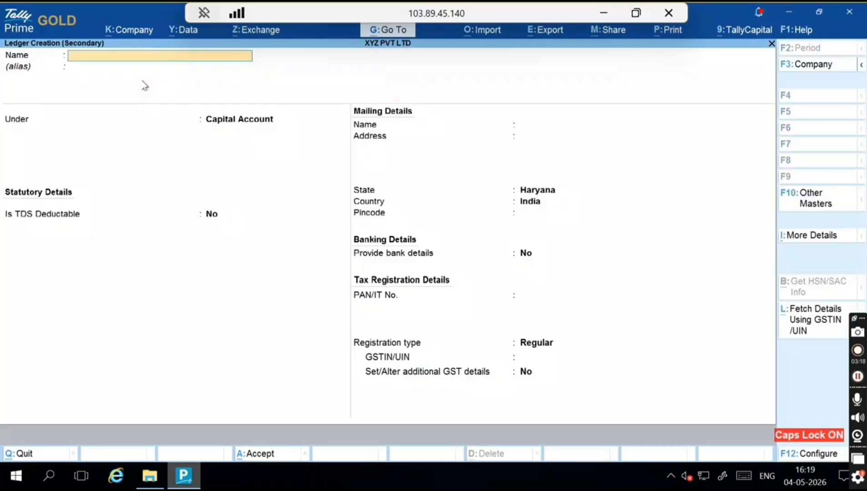
{"action": "type", "text": "PURCHASE A/C"}
{"action": "key", "text": "Return"}
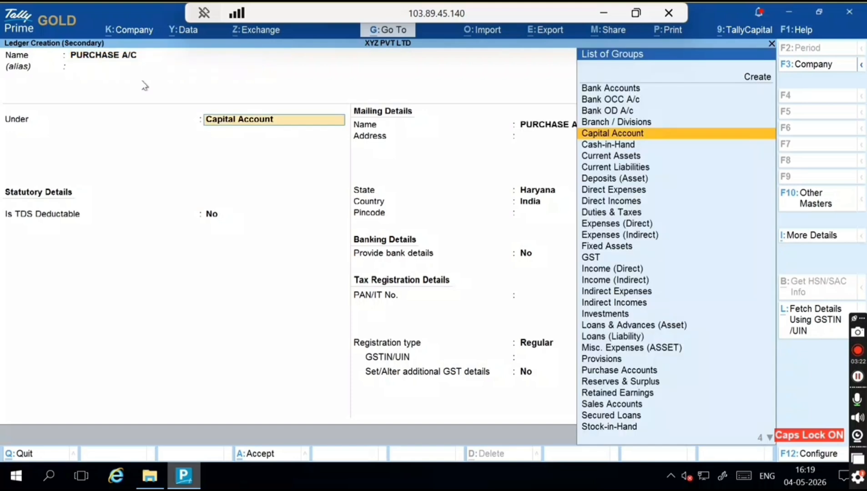
{"action": "type", "text": "PUR"}
{"action": "key", "text": "Return"}
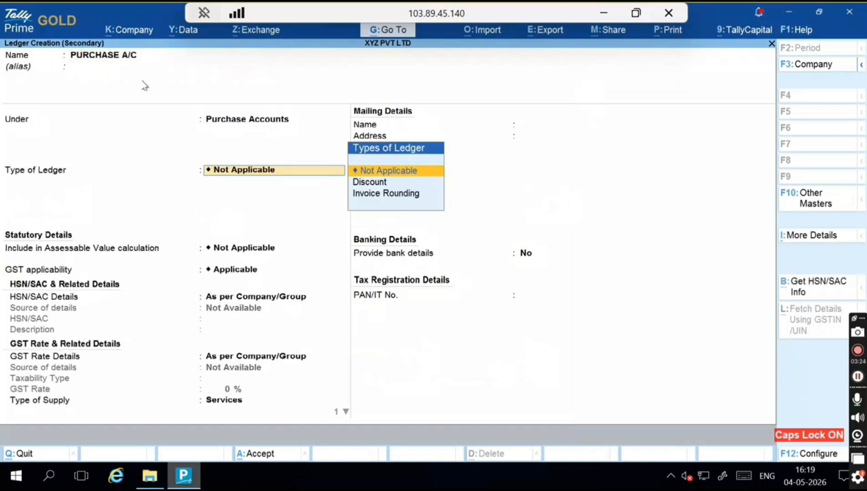
Specify the GST rate on the PURCHASE A/C ledger as Taxable at 5% with supply type Goods, and save the ledger
{"action": "key", "text": "Return"}
{"action": "key", "text": "Return"}
{"action": "key", "text": "Return"}
{"action": "key", "text": "Return"}
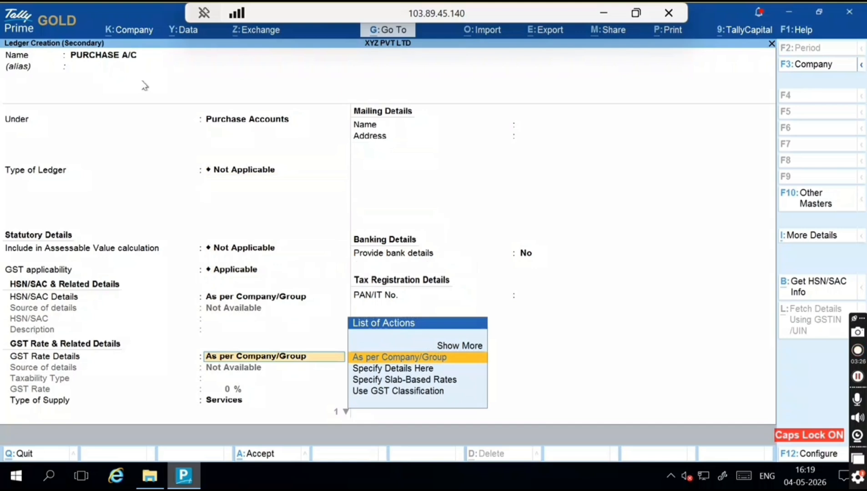
{"action": "key", "text": "Down"}
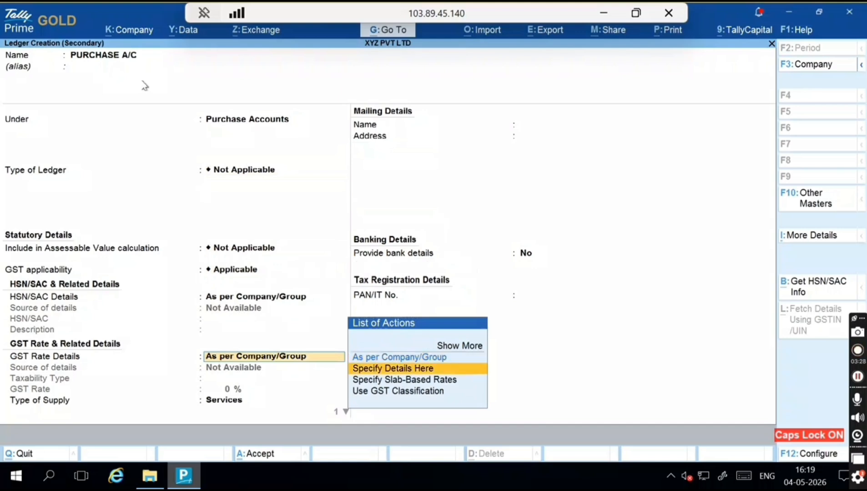
{"action": "key", "text": "Return"}
{"action": "key", "text": "Return"}
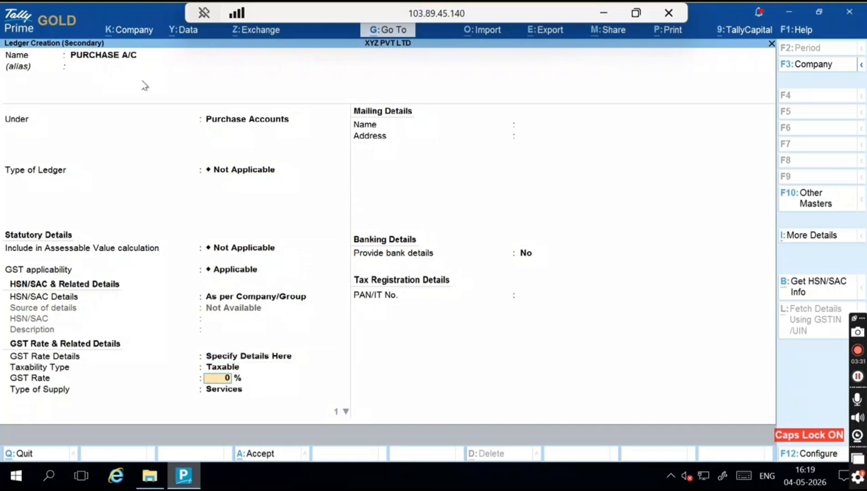
{"action": "type", "text": "5"}
{"action": "key", "text": "Return"}
{"action": "key", "text": "Up"}
{"action": "key", "text": "Return"}
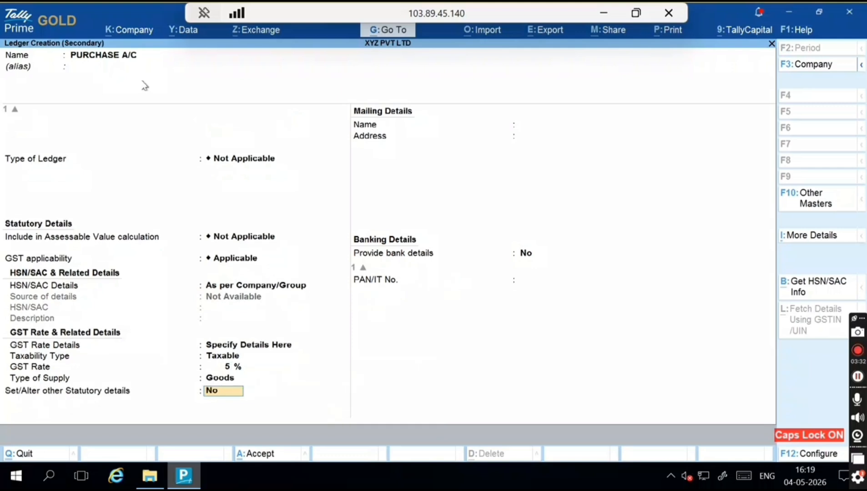
{"action": "key", "text": "Return"}
{"action": "key", "text": "Return"}
{"action": "key", "text": "Return"}
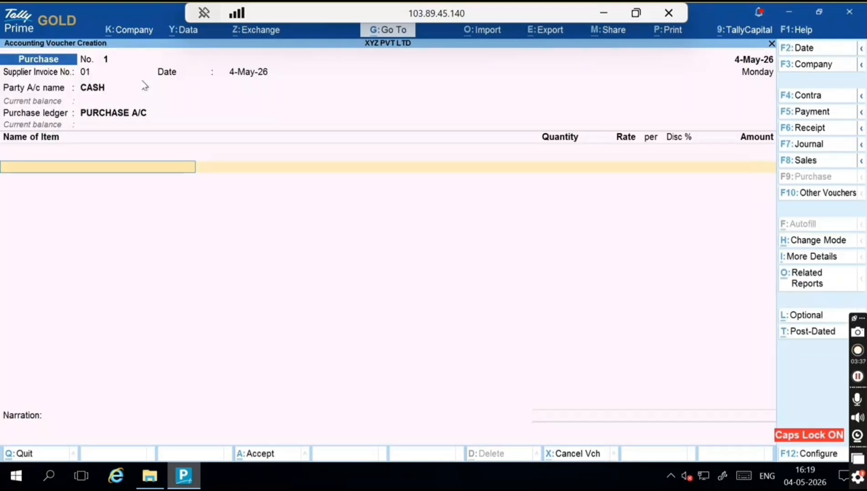
Enter RAW CHICKEN on the purchase voucher with a quantity of 50 KG at a rate of 150 per KG, and end the item list
{"action": "type", "text": "CHICK"}
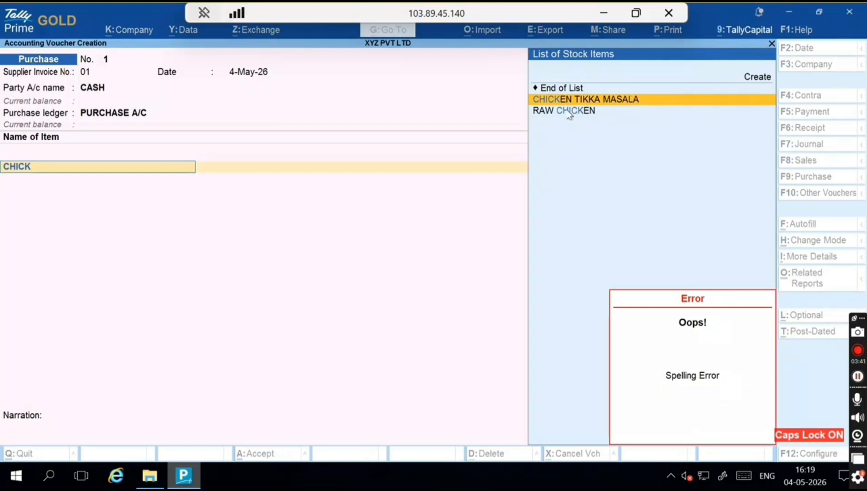
{"action": "key", "text": "Down"}
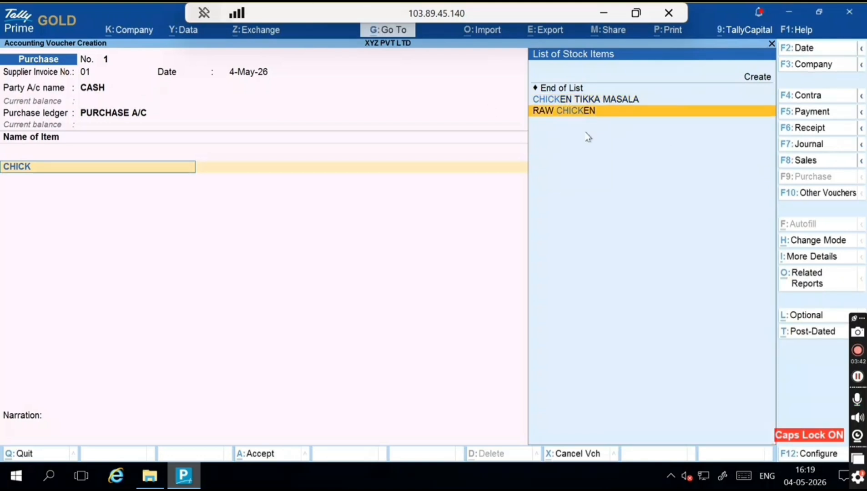
{"action": "key", "text": "Return"}
{"action": "key", "text": "Return"}
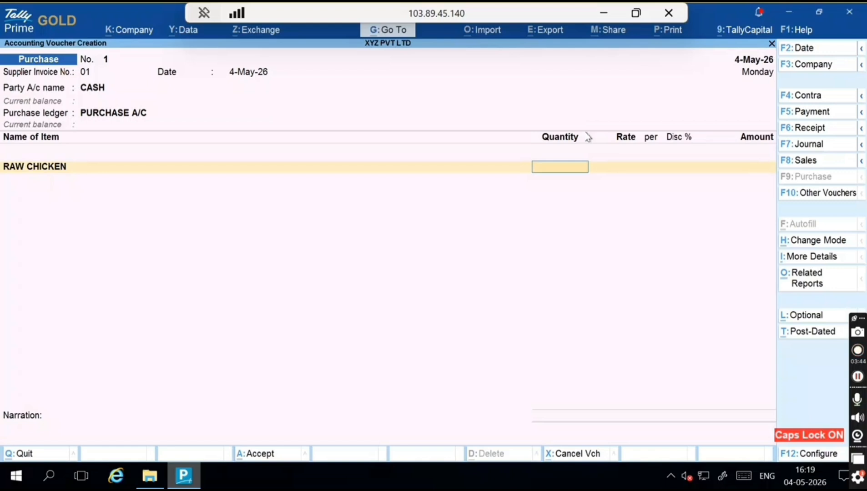
{"action": "type", "text": "50"}
{"action": "key", "text": "Return"}
{"action": "type", "text": "150"}
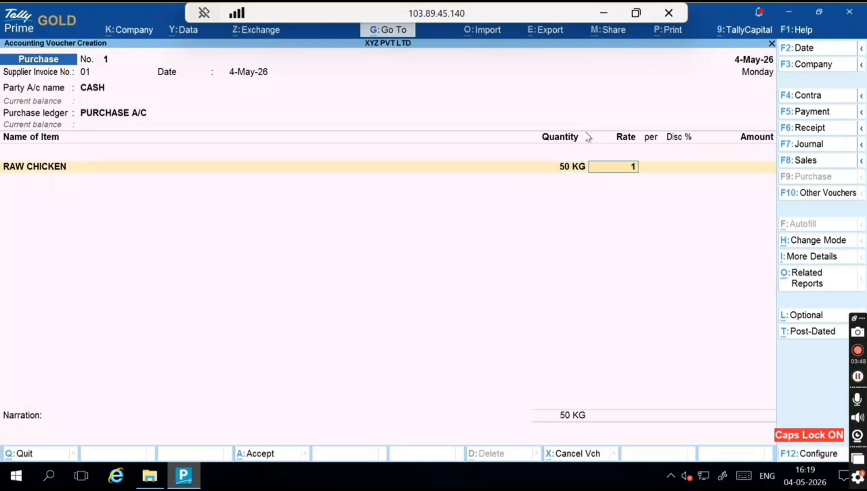
{"action": "key", "text": "Return"}
{"action": "key", "text": "Return"}
{"action": "key", "text": "Return"}
{"action": "key", "text": "Return"}
{"action": "key", "text": "Return"}
{"action": "key", "text": "Return"}
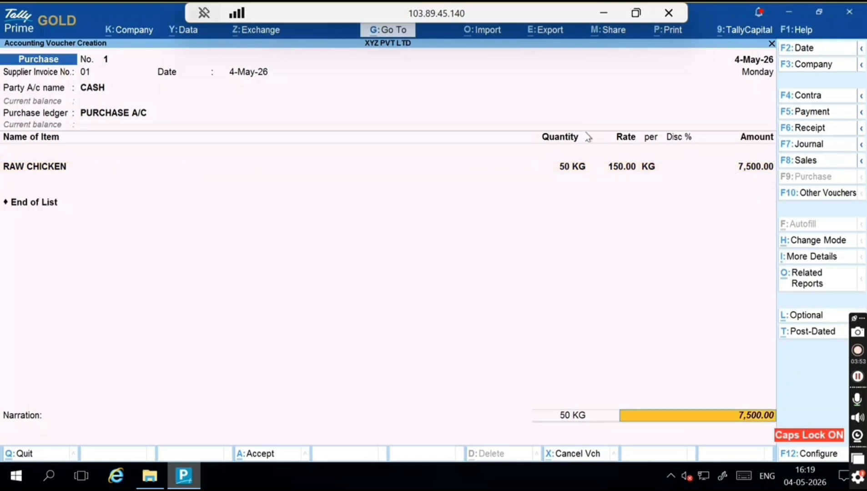
Try to add an OUTPUT CGST 2.5% ledger line to the purchase voucher
{"action": "key", "text": "Return"}
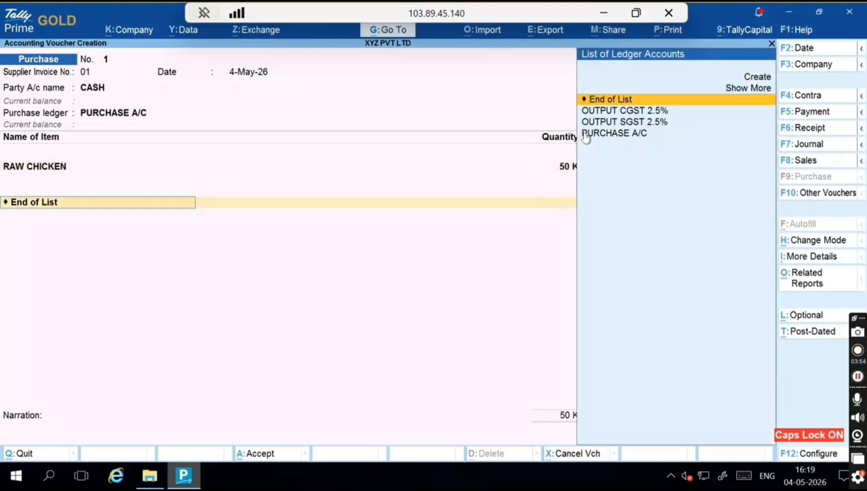
{"action": "key", "text": "Down"}
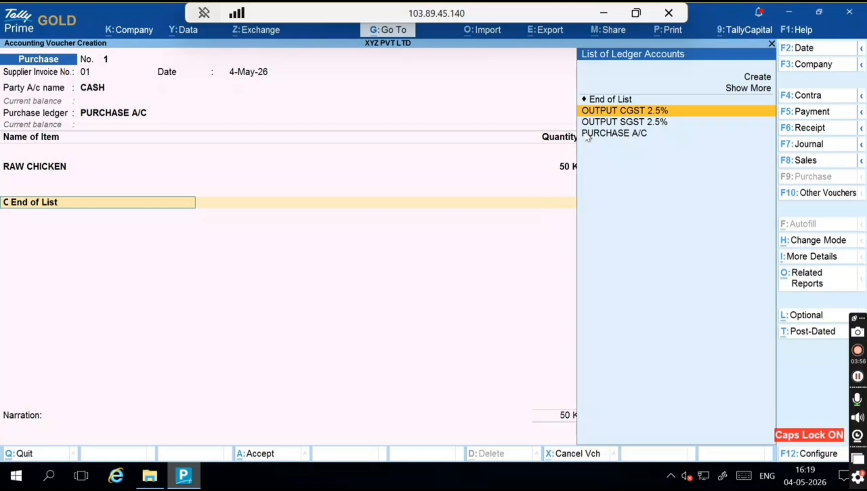
{"action": "key", "text": "Return"}
{"action": "key", "text": "BackSpace"}
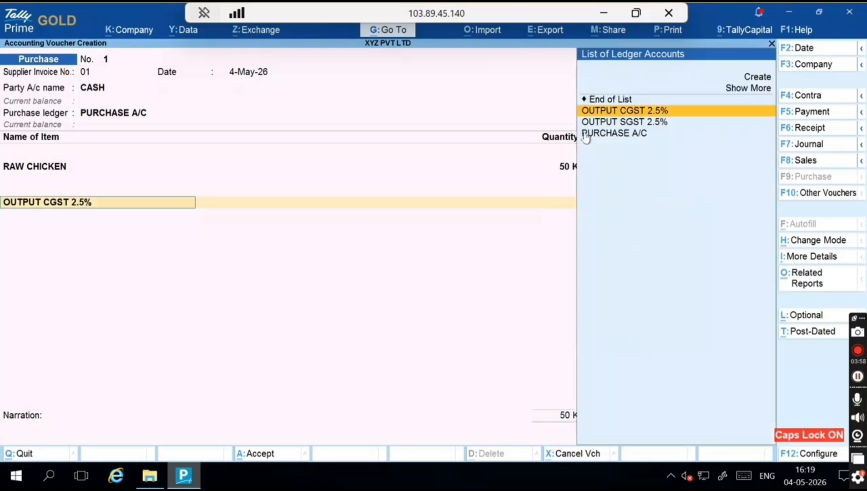
{"action": "key", "text": "Up"}
{"action": "key", "text": "Return"}
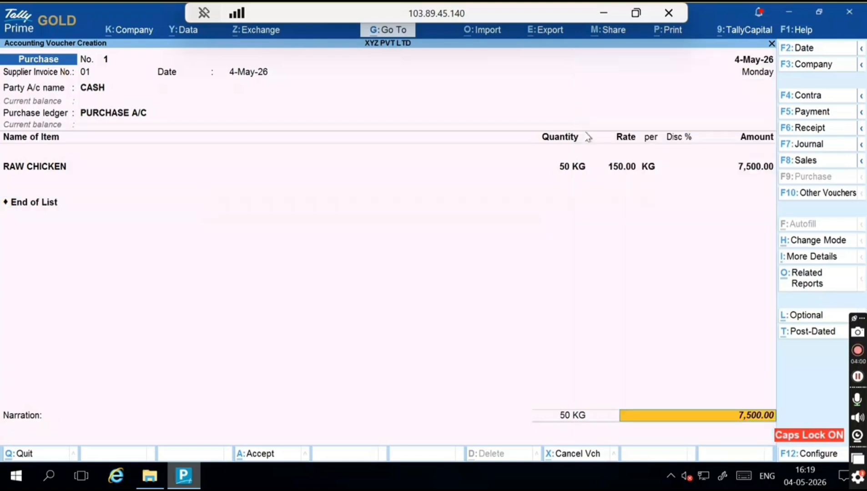
Save the RAW CHICKEN purchase voucher without a narration and leave voucher entry
{"action": "key", "text": "Return"}
{"action": "key", "text": "Return"}
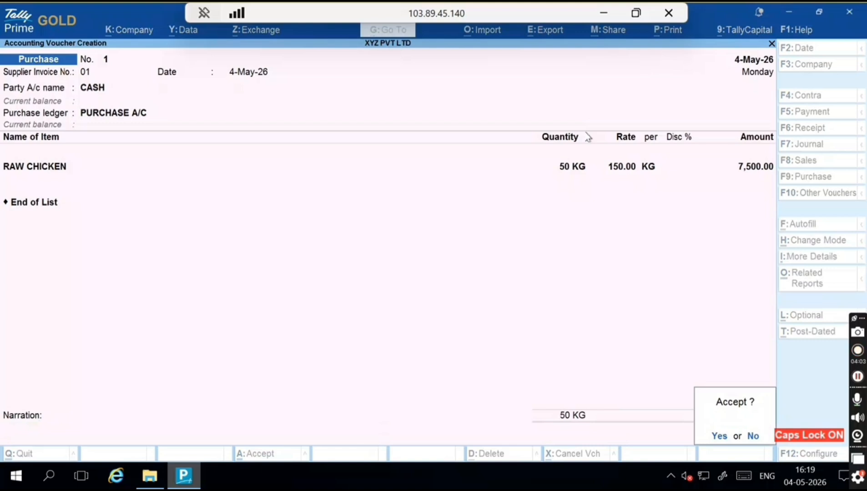
{"action": "key", "text": "Return"}
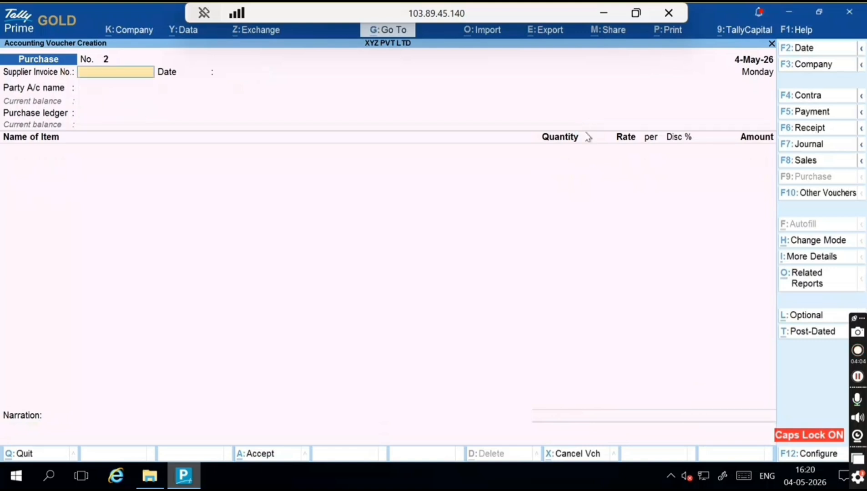
{"action": "key", "text": "Escape"}
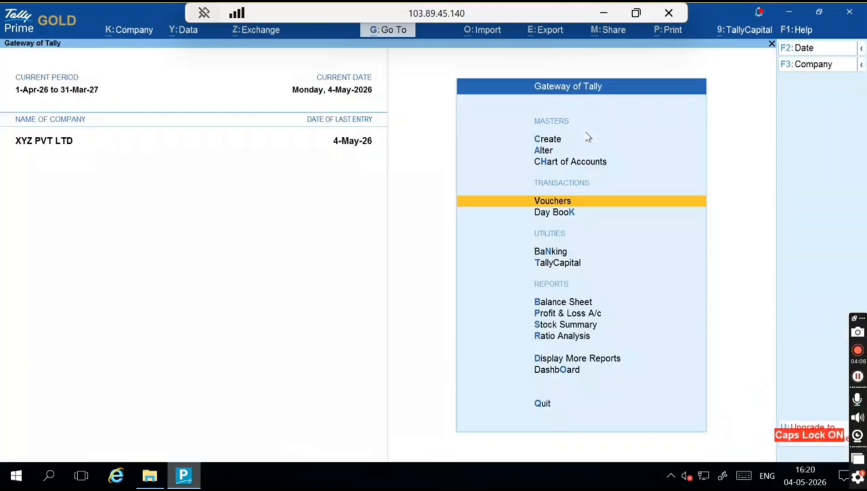
Open the Profit & Loss A/c, drill into Closing Stock, and expand FOODS BAVERAGE to examine its stock items
{"action": "key", "text": "Down"}
{"action": "key", "text": "Down"}
{"action": "key", "text": "Down"}
{"action": "key", "text": "Down"}
{"action": "key", "text": "Down"}
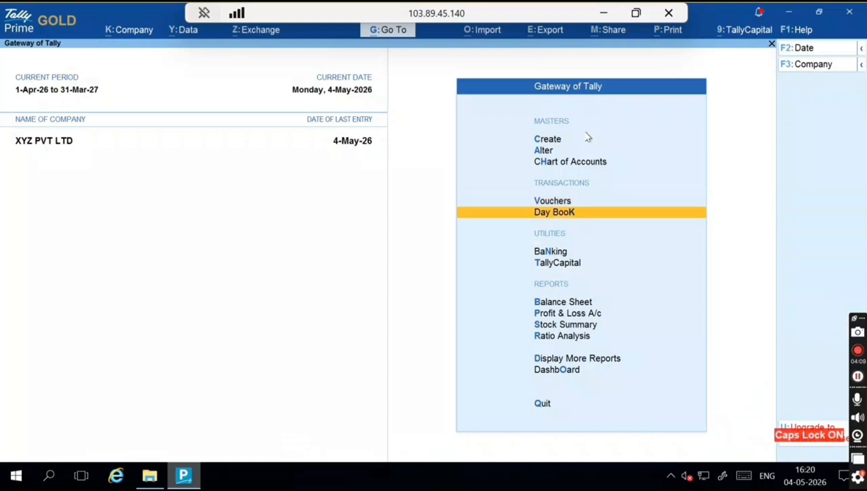
{"action": "key", "text": "Return"}
{"action": "key", "text": "Right"}
{"action": "key", "text": "Down"}
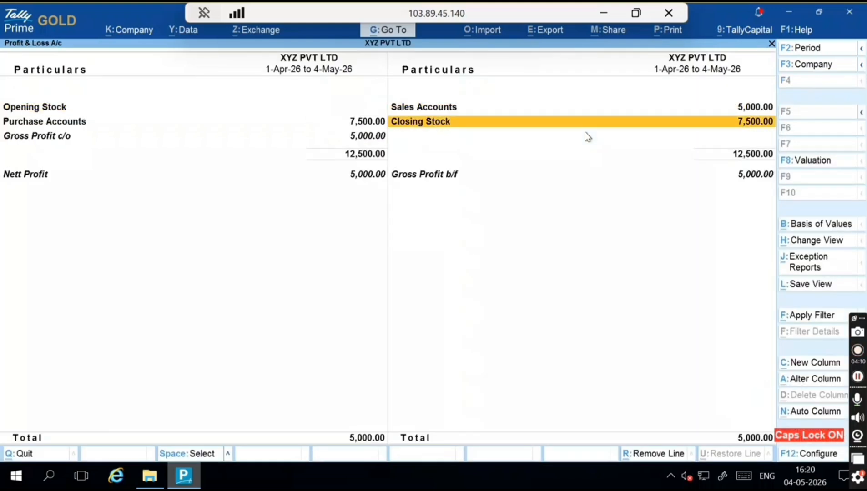
{"action": "key", "text": "Return"}
{"action": "key", "text": "shift+Return"}
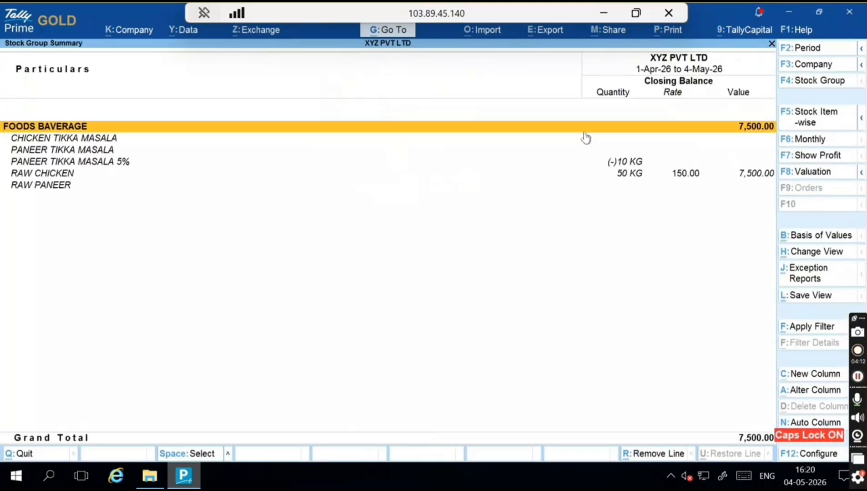
{"action": "key", "text": "Down"}
{"action": "key", "text": "Down"}
{"action": "key", "text": "Down"}
{"action": "key", "text": "Down"}
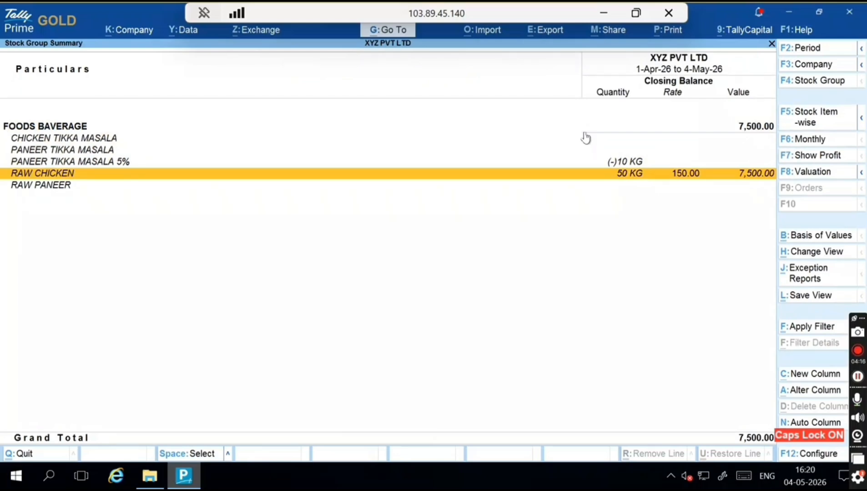
Delete the 2-May-26 ZOMATO PRIVATE LIMITED sales voucher recorded against PANEER TIKKA MASALA 5%
{"action": "key", "text": "Up"}
{"action": "key", "text": "Return"}
{"action": "key", "text": "Return"}
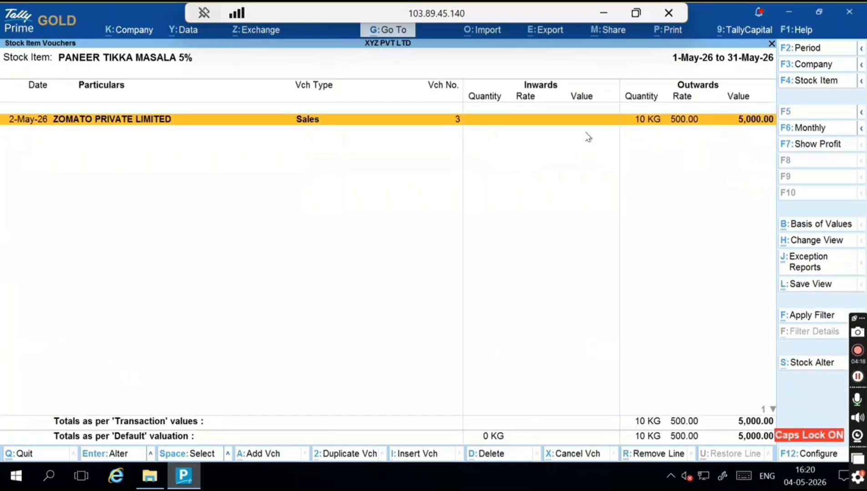
{"action": "key", "text": "Return"}
{"action": "key", "text": "alt+d"}
{"action": "key", "text": "y"}
{"action": "key", "text": "Escape"}
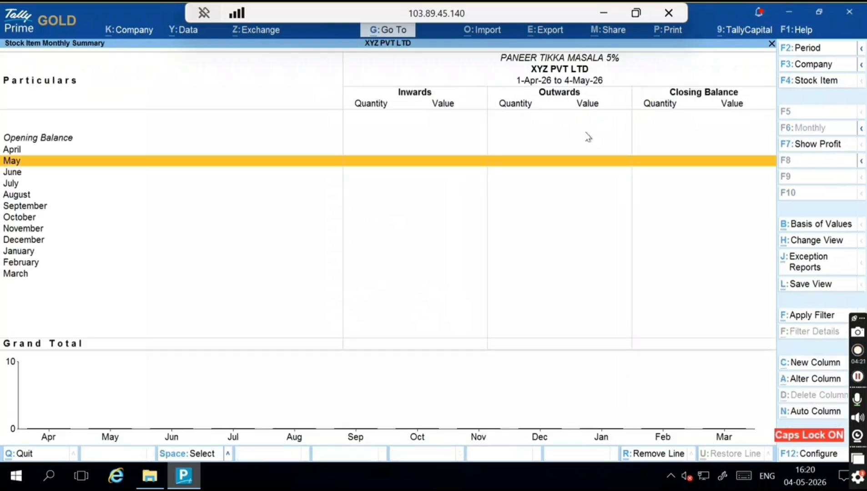
Check the RAW CHICKEN and RAW PANEER balances in the Stock Group Summary, and return to the Gateway of Tally
{"action": "key", "text": "Escape"}
{"action": "key", "text": "Down"}
{"action": "key", "text": "Down"}
{"action": "key", "text": "Down"}
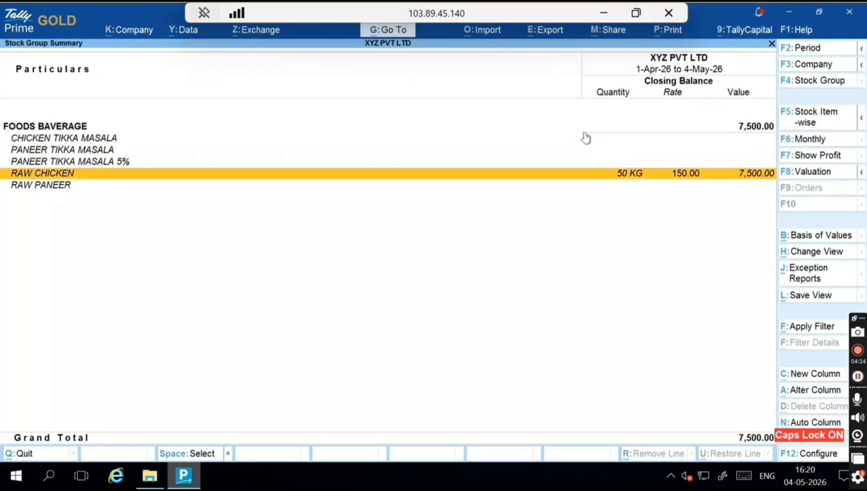
{"action": "key", "text": "Down"}
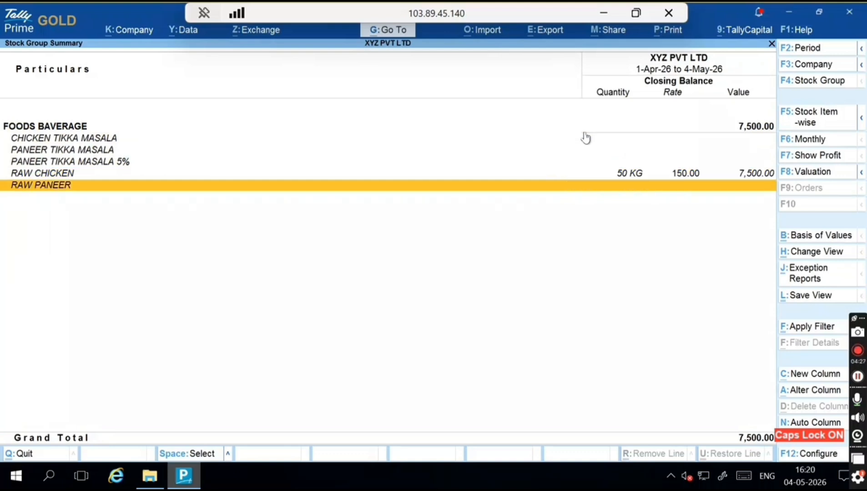
{"action": "key", "text": "Escape"}
{"action": "key", "text": "Escape"}
{"action": "key", "text": "Escape"}
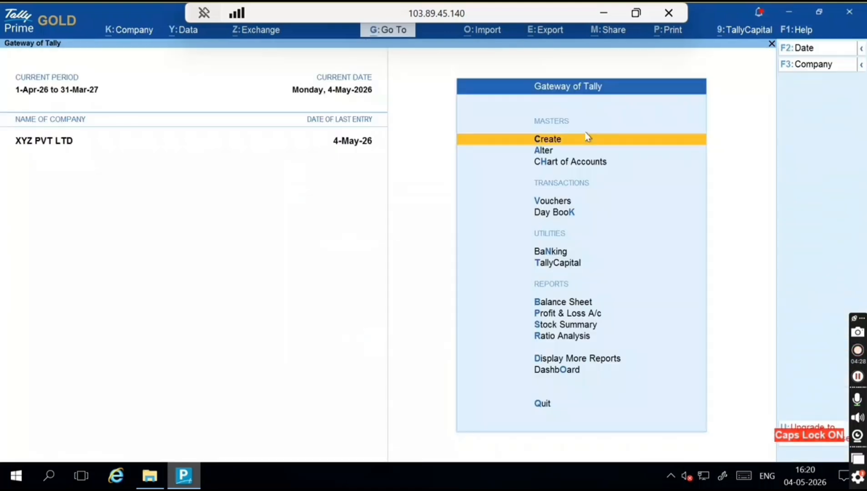
Start a new purchase voucher with supplier invoice number 2 dated 4-May-26
{"action": "key", "text": "v"}
{"action": "key", "text": "F9"}
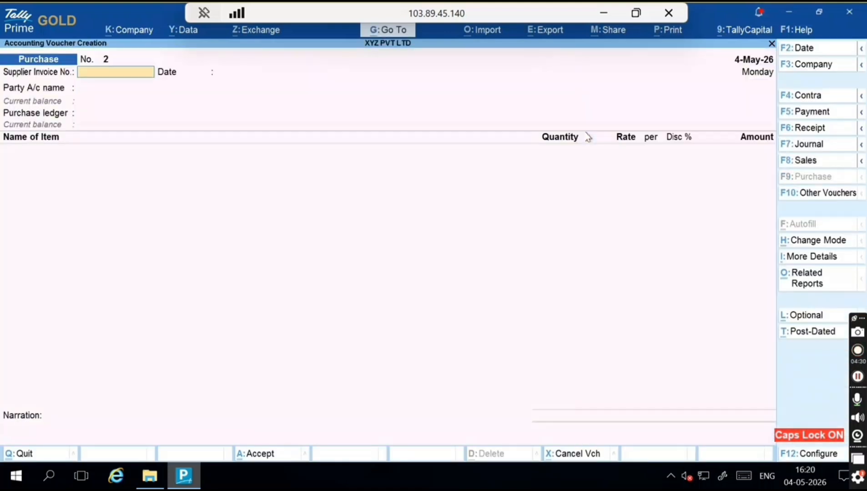
{"action": "type", "text": "2"}
{"action": "key", "text": "Return"}
{"action": "key", "text": "Return"}
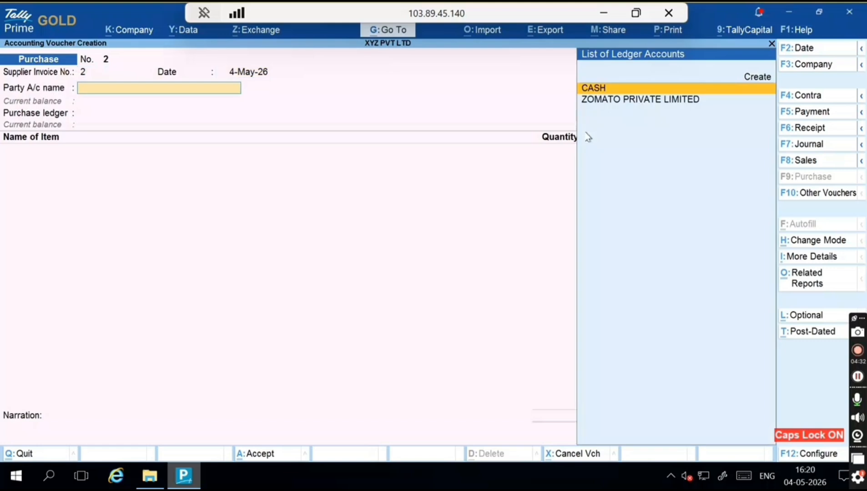
Set CASH as the party, accept its details with Haryana as place of supply, and use PURCHASE A/C as the purchase ledger
{"action": "key", "text": "Return"}
{"action": "key", "text": "Return"}
{"action": "key", "text": "Return"}
{"action": "key", "text": "Return"}
{"action": "key", "text": "Return"}
{"action": "key", "text": "Return"}
{"action": "key", "text": "Return"}
{"action": "key", "text": "Return"}
{"action": "key", "text": "Return"}
{"action": "key", "text": "Return"}
{"action": "key", "text": "Return"}
{"action": "key", "text": "Return"}
{"action": "key", "text": "Return"}
{"action": "key", "text": "Return"}
{"action": "key", "text": "Return"}
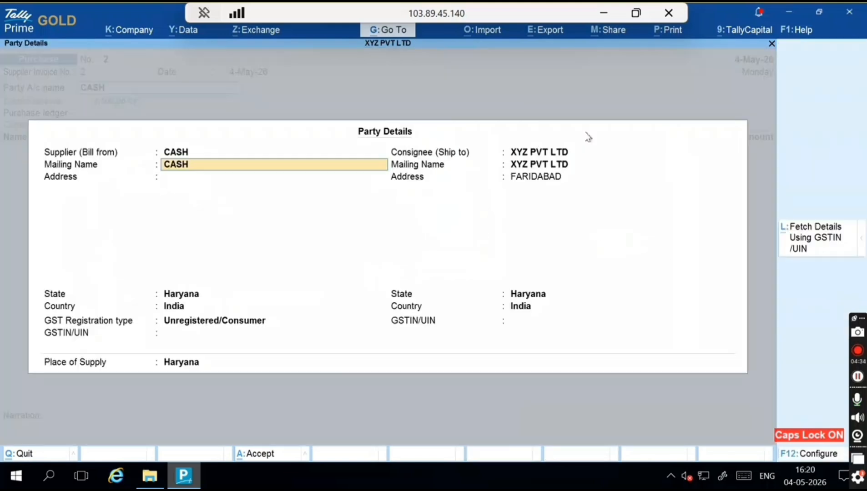
{"action": "key", "text": "Return"}
{"action": "key", "text": "Return"}
{"action": "key", "text": "Return"}
{"action": "key", "text": "Return"}
{"action": "key", "text": "Return"}
{"action": "key", "text": "Return"}
{"action": "key", "text": "Return"}
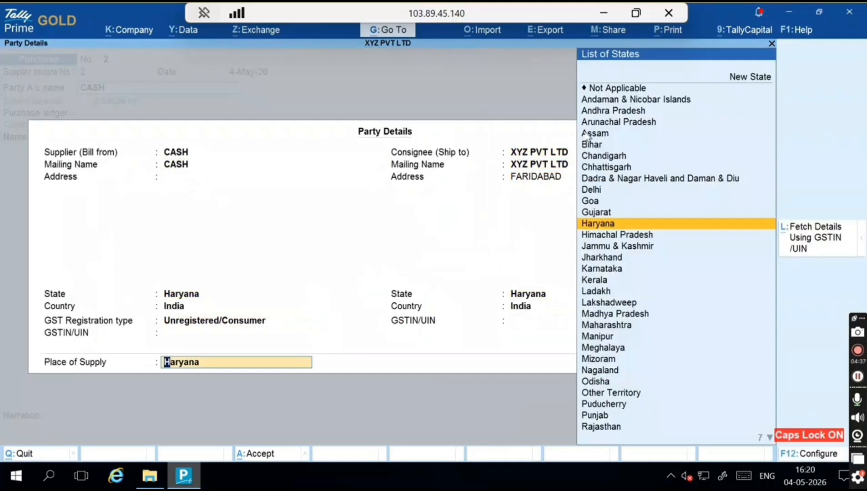
{"action": "key", "text": "Return"}
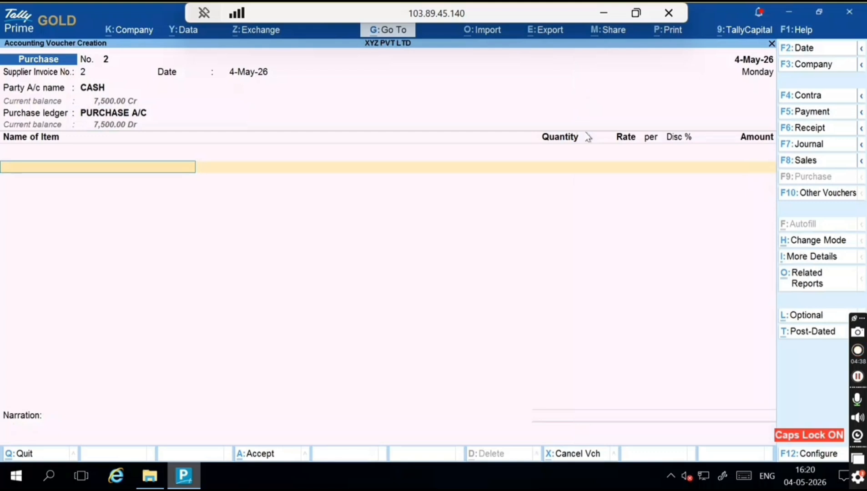
Enter RAW PANEER on the purchase voucher with a quantity of 20 KG at a rate of 200 per KG, and end the item list
{"action": "type", "text": "RAW"}
{"action": "key", "text": "Down"}
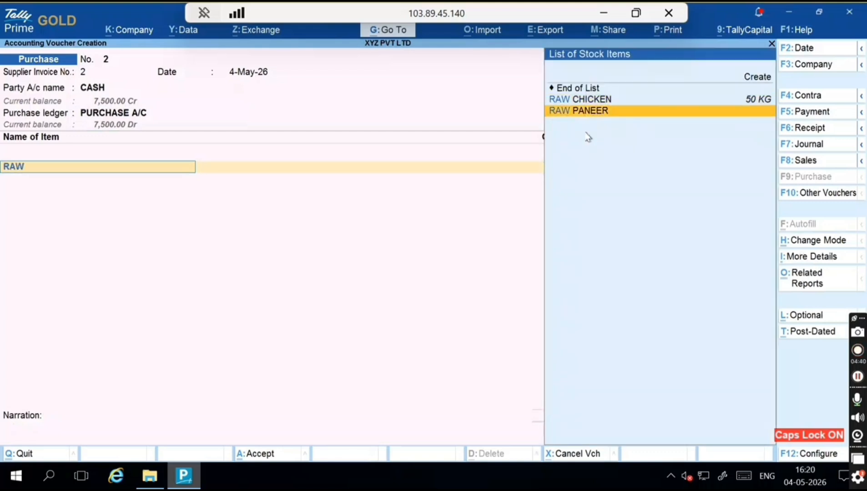
{"action": "key", "text": "Return"}
{"action": "key", "text": "Return"}
{"action": "key", "text": "Return"}
{"action": "key", "text": "BackSpace"}
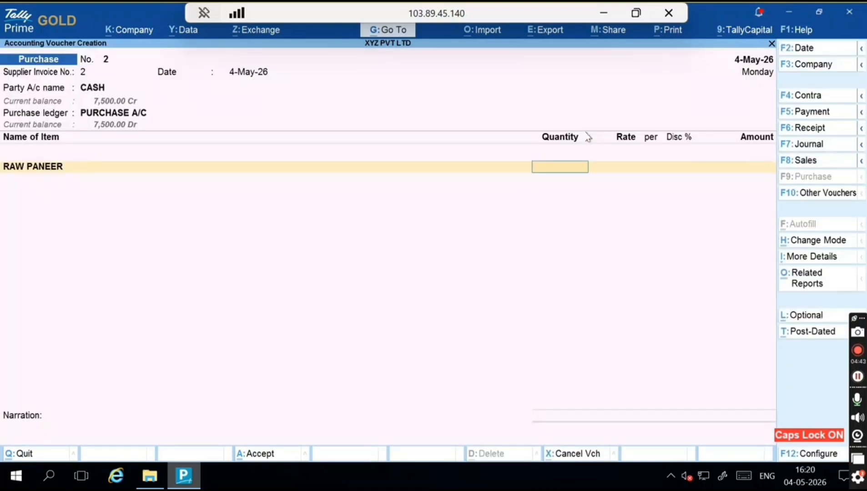
{"action": "type", "text": "20"}
{"action": "key", "text": "Return"}
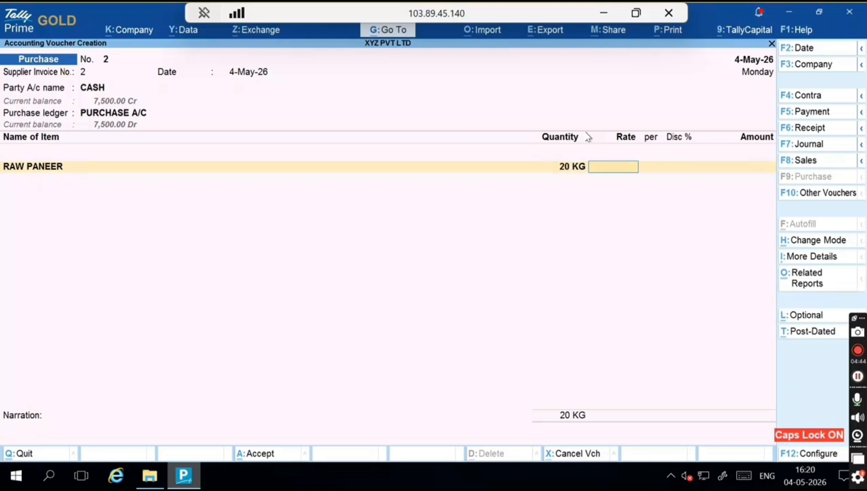
{"action": "type", "text": "200"}
{"action": "key", "text": "Return"}
{"action": "key", "text": "Return"}
{"action": "key", "text": "Return"}
{"action": "key", "text": "Return"}
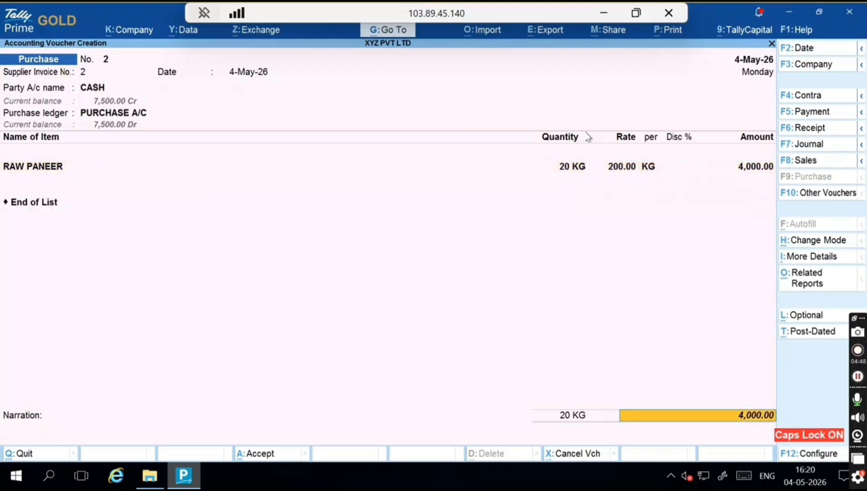
Save the RAW PANEER purchase voucher without a narration and quit voucher entry
{"action": "key", "text": "Return"}
{"action": "key", "text": "Return"}
{"action": "key", "text": "Return"}
{"action": "key", "text": "Escape"}
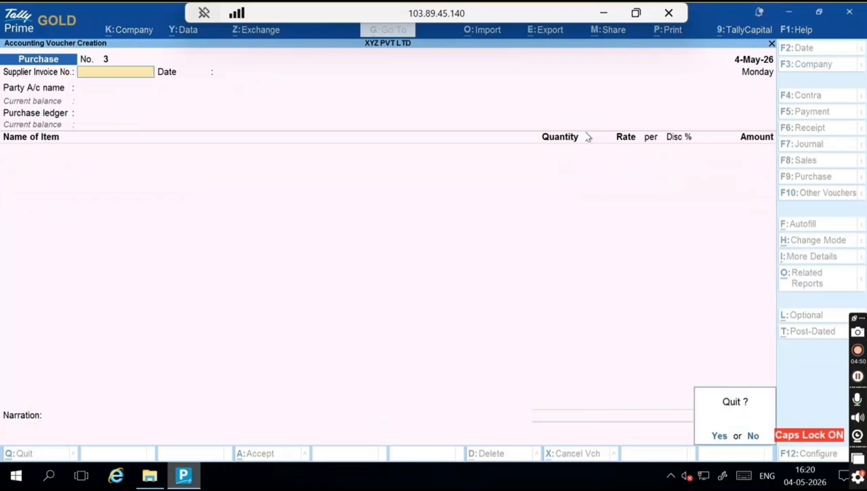
{"action": "key", "text": "Return"}
Open the Profit & Loss A/c and drill through Closing Stock into the FOODS BAVERAGE group
{"action": "key", "text": "Down"}
{"action": "key", "text": "Down"}
{"action": "key", "text": "Down"}
{"action": "key", "text": "Down"}
{"action": "key", "text": "Down"}
{"action": "key", "text": "Return"}
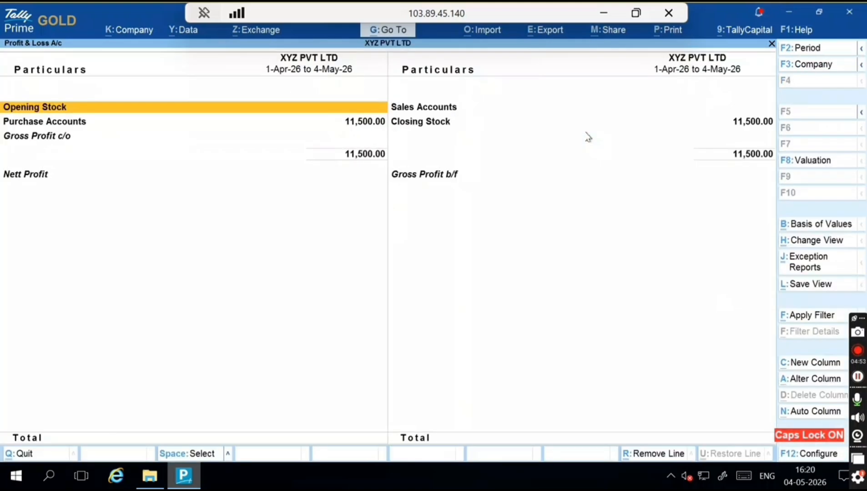
{"action": "key", "text": "Right"}
{"action": "key", "text": "Down"}
{"action": "key", "text": "Return"}
{"action": "key", "text": "Return"}
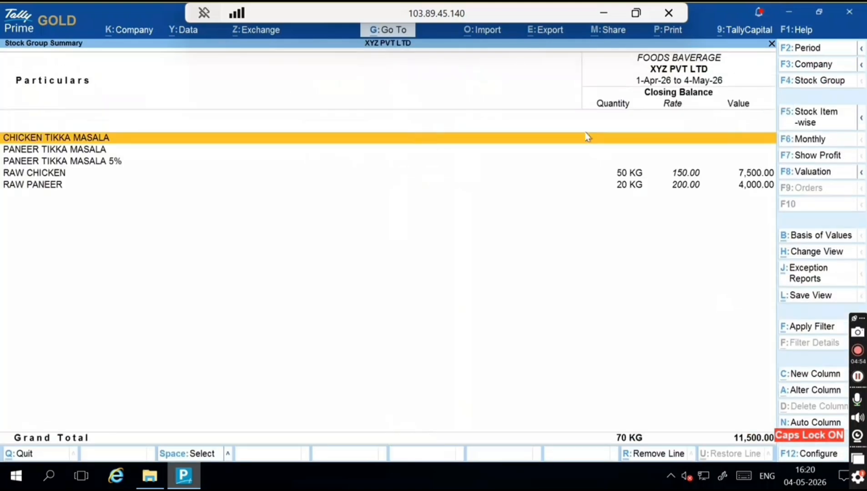
Examine the closing quantities, rates and values of the FOODS BAVERAGE items, and return to the Gateway of Tally
{"action": "key", "text": "Down"}
{"action": "key", "text": "Down"}
{"action": "key", "text": "Down"}
{"action": "key", "text": "Down"}
{"action": "key", "text": "Up"}
{"action": "key", "text": "Down"}
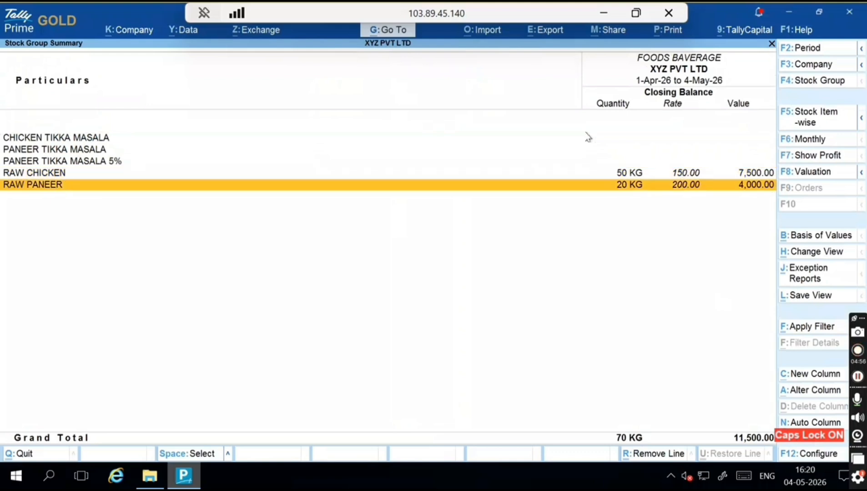
{"action": "key", "text": "Up"}
{"action": "key", "text": "Up"}
{"action": "key", "text": "Up"}
{"action": "key", "text": "Down"}
{"action": "key", "text": "Down"}
{"action": "key", "text": "Down"}
{"action": "key", "text": "Up"}
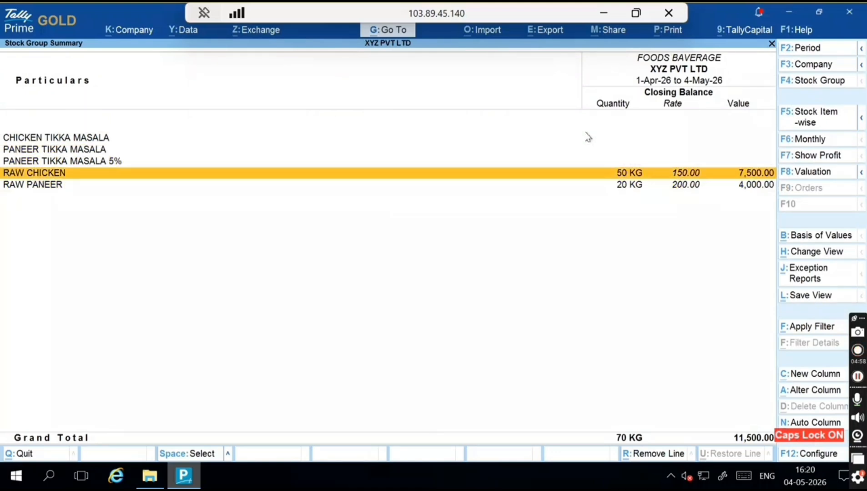
{"action": "key", "text": "Up"}
{"action": "key", "text": "Up"}
{"action": "key", "text": "Up"}
{"action": "key", "text": "Down"}
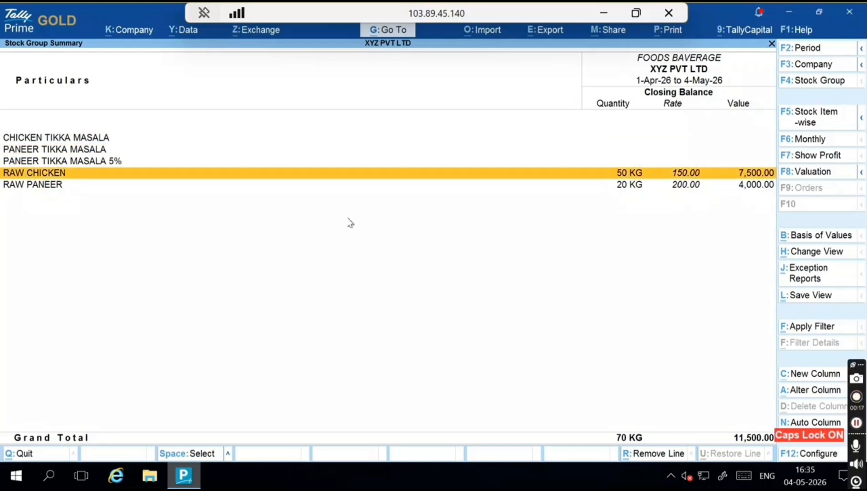
{"action": "key", "text": "Down"}
{"action": "key", "text": "Up"}
{"action": "key", "text": "Down"}
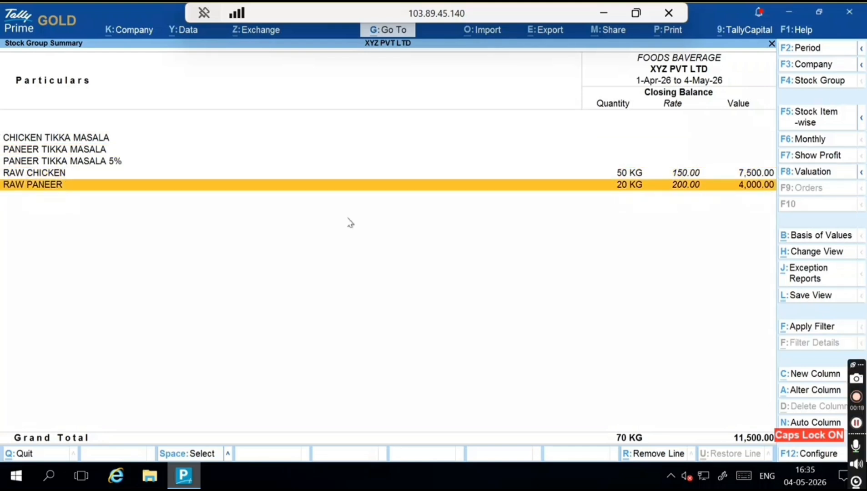
{"action": "key", "text": "Escape"}
{"action": "key", "text": "Escape"}
{"action": "key", "text": "Escape"}
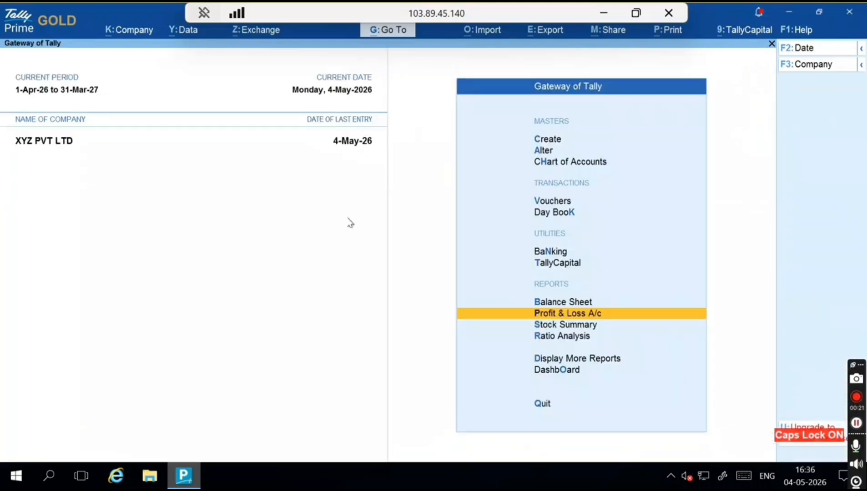
{"action": "key", "text": "Escape"}
{"action": "key", "text": "Escape"}
Open voucher entry and change the voucher type to Stock Journal
{"action": "key", "text": "Down"}
{"action": "key", "text": "Down"}
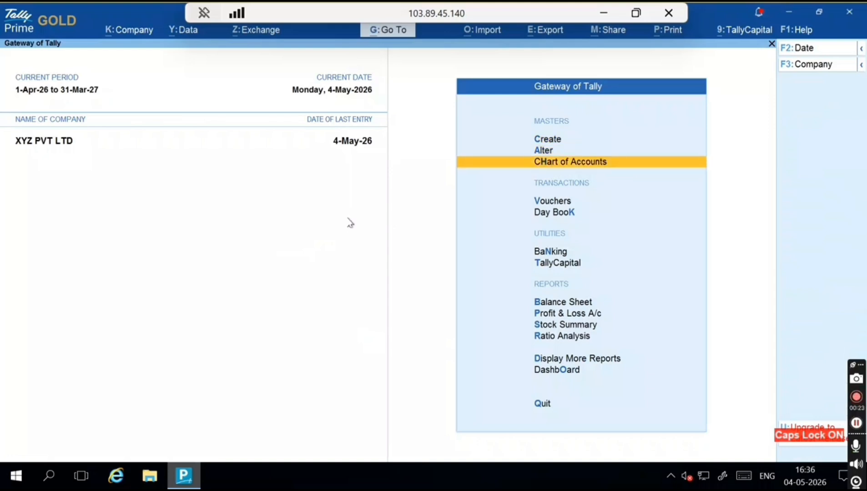
{"action": "key", "text": "Down"}
{"action": "key", "text": "Return"}
{"action": "key", "text": "F6"}
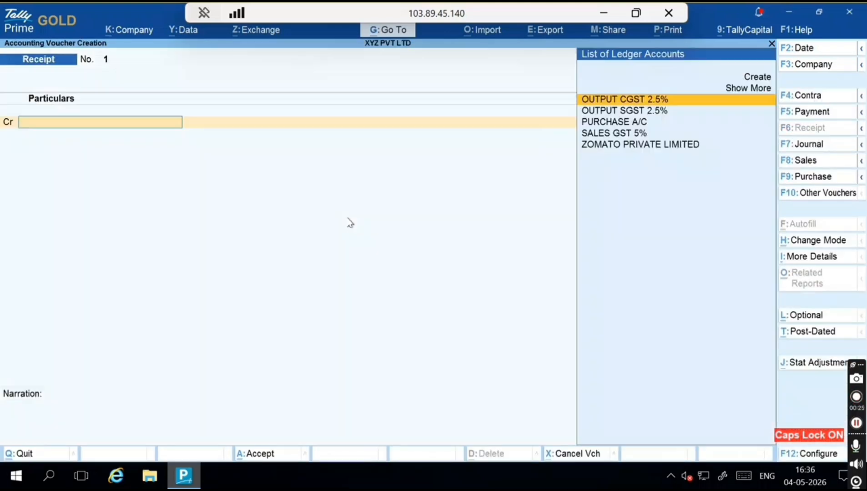
{"action": "left_click", "coordinate": [813, 195]}
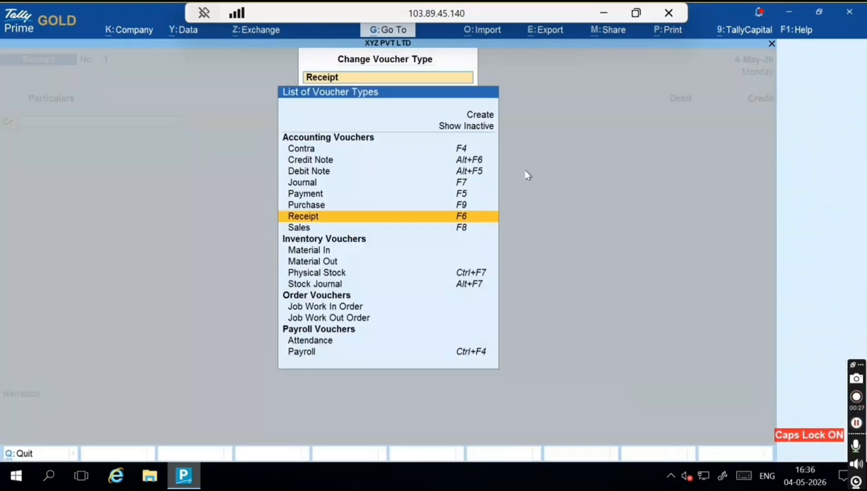
{"action": "key", "text": "Down"}
{"action": "key", "text": "Down"}
{"action": "key", "text": "Down"}
{"action": "key", "text": "Down"}
{"action": "key", "text": "Down"}
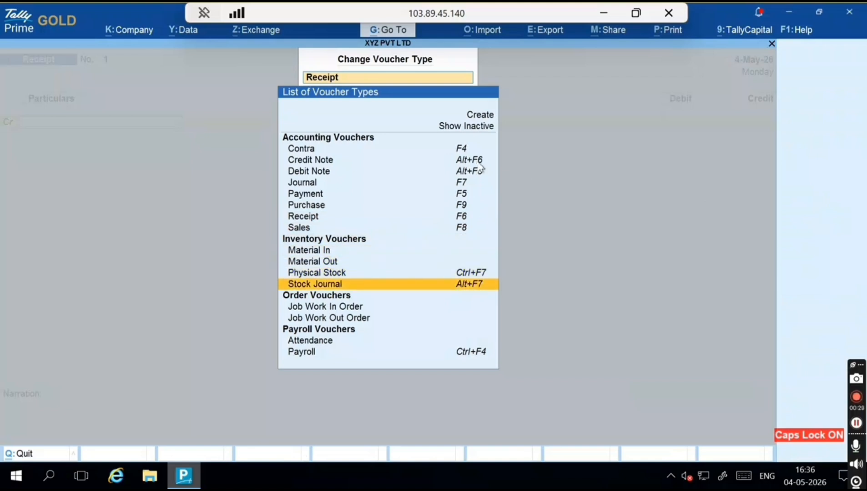
{"action": "left_click", "coordinate": [466, 290]}
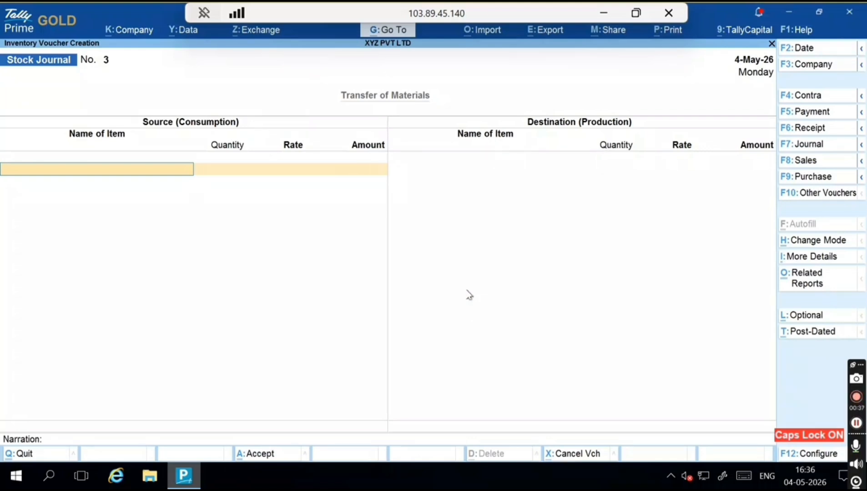
Add RAW CHICKEN to the Source (Consumption) side with a quantity of 50 KG, keeping the default rate
{"action": "type", "text": "RAW"}
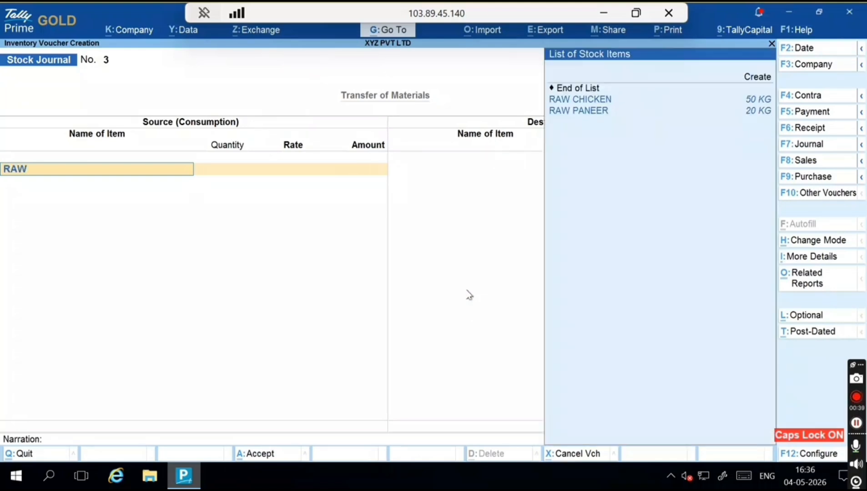
{"action": "key", "text": "Return"}
{"action": "key", "text": "Return"}
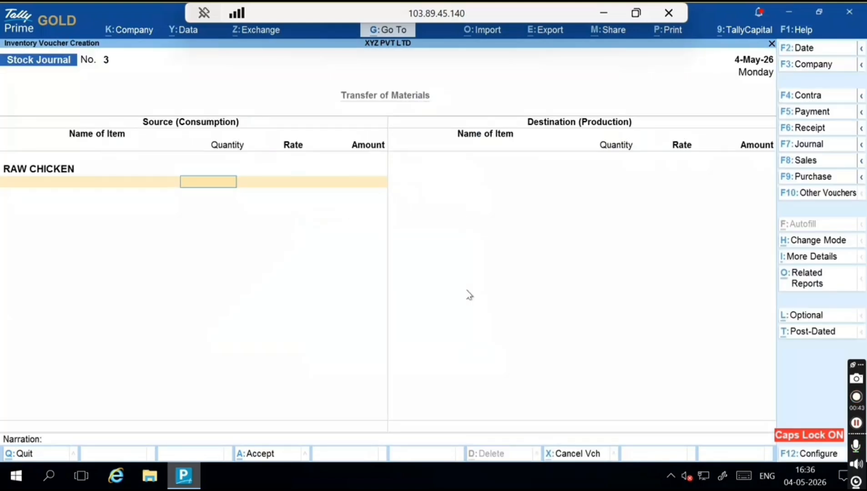
{"action": "type", "text": "50"}
{"action": "key", "text": "Return"}
{"action": "key", "text": "Return"}
{"action": "key", "text": "Return"}
{"action": "key", "text": "Return"}
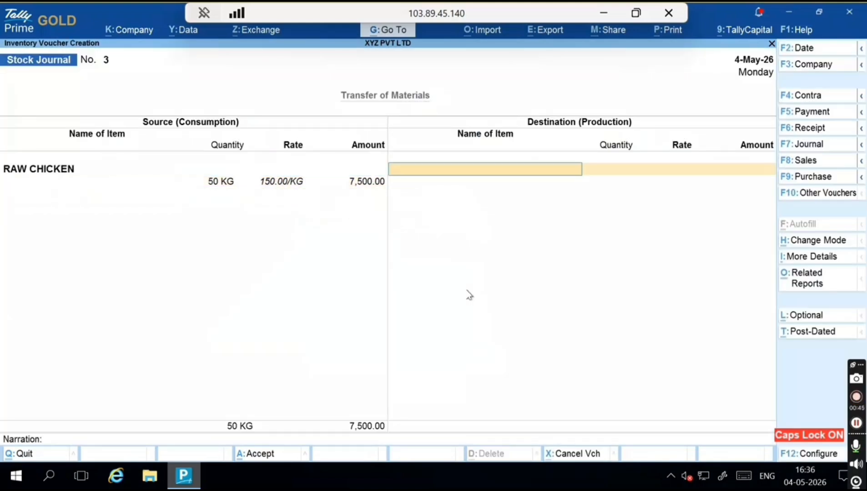
Add RAW PANEER as the second Source (Consumption) item with a quantity of 20 KG at the default rate, and end the source list
{"action": "key", "text": "BackSpace"}
{"action": "key", "text": "Return"}
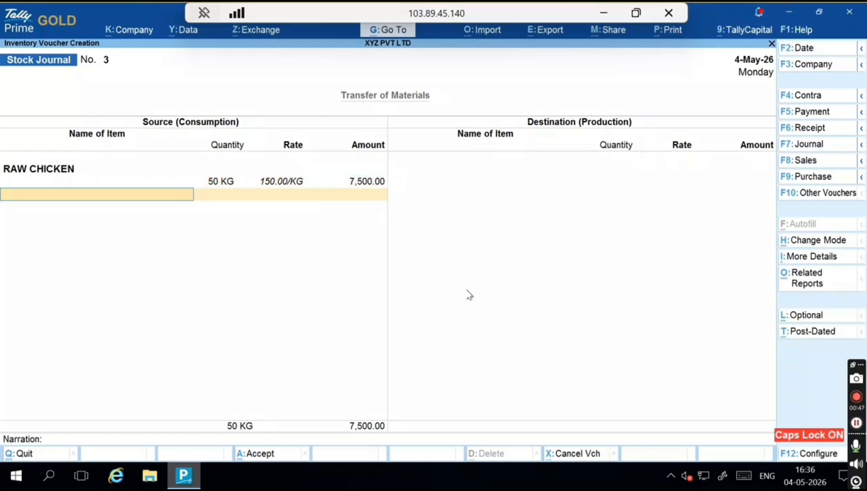
{"action": "type", "text": "RAW"}
{"action": "key", "text": "Down"}
{"action": "key", "text": "Return"}
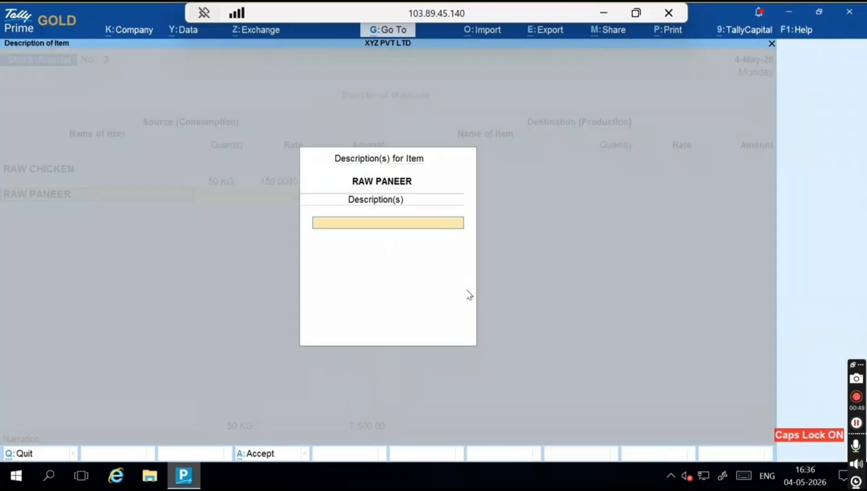
{"action": "key", "text": "Return"}
{"action": "type", "text": "20"}
{"action": "key", "text": "Return"}
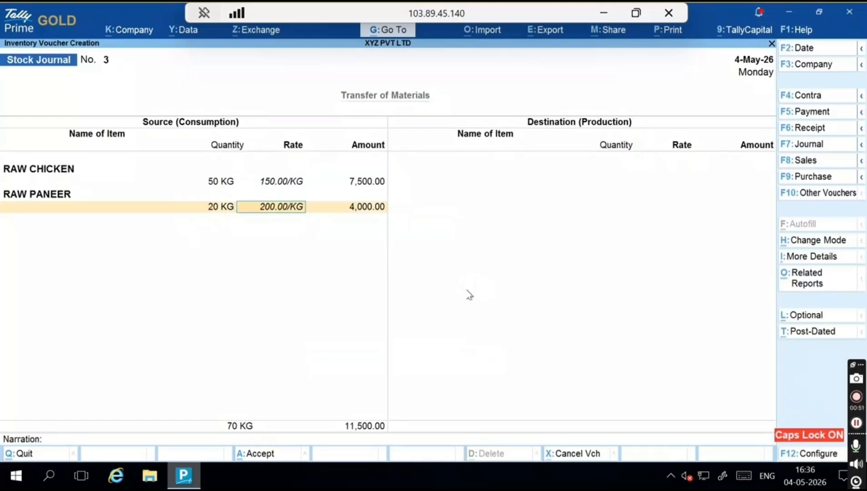
{"action": "key", "text": "alt+s"}
{"action": "key", "text": "Escape"}
{"action": "key", "text": "Return"}
{"action": "key", "text": "Return"}
{"action": "key", "text": "Return"}
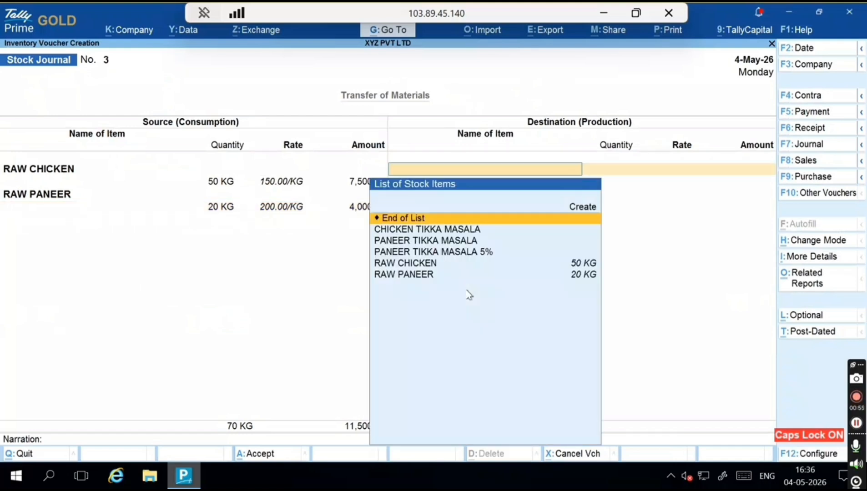
Add CHICKEN TIKKA MASALA to the Destination (Production) side with a quantity of 50 KG at a rate of 200
{"action": "key", "text": "Down"}
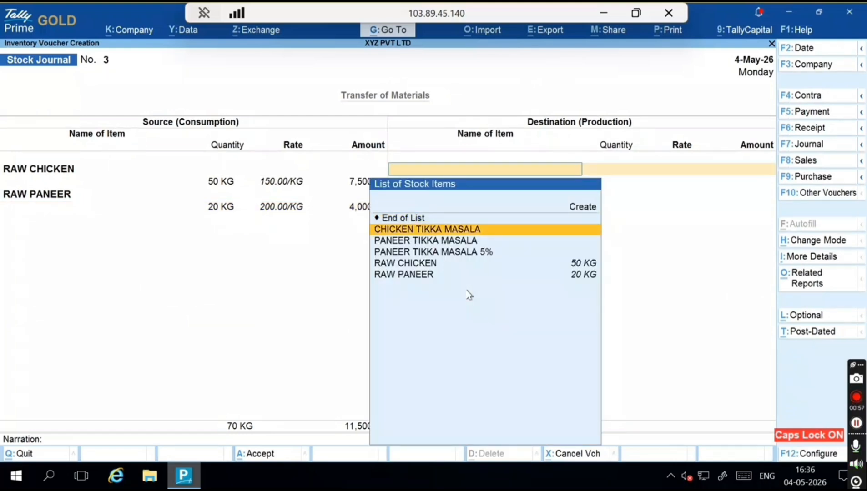
{"action": "type", "text": "CHICK"}
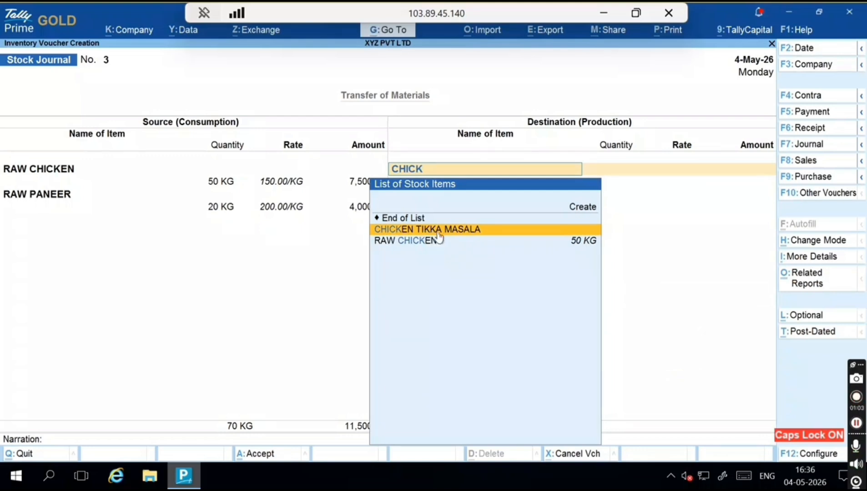
{"action": "key", "text": "Return"}
{"action": "key", "text": "Return"}
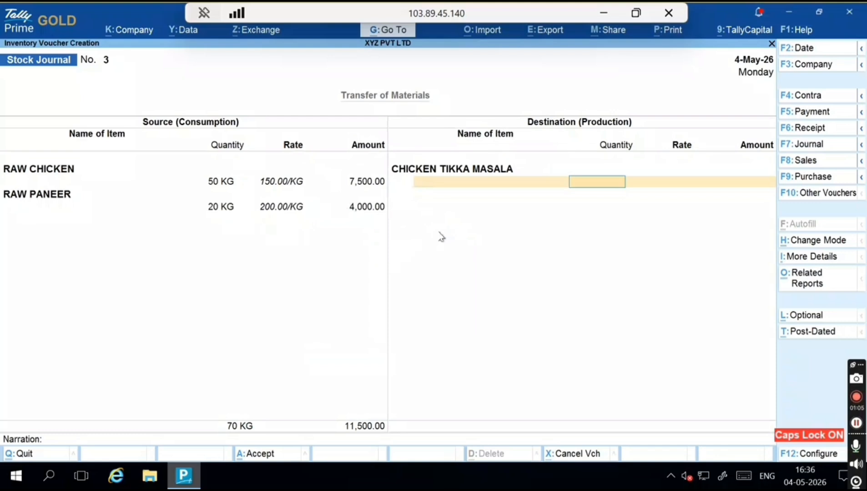
{"action": "type", "text": "50"}
{"action": "key", "text": "Return"}
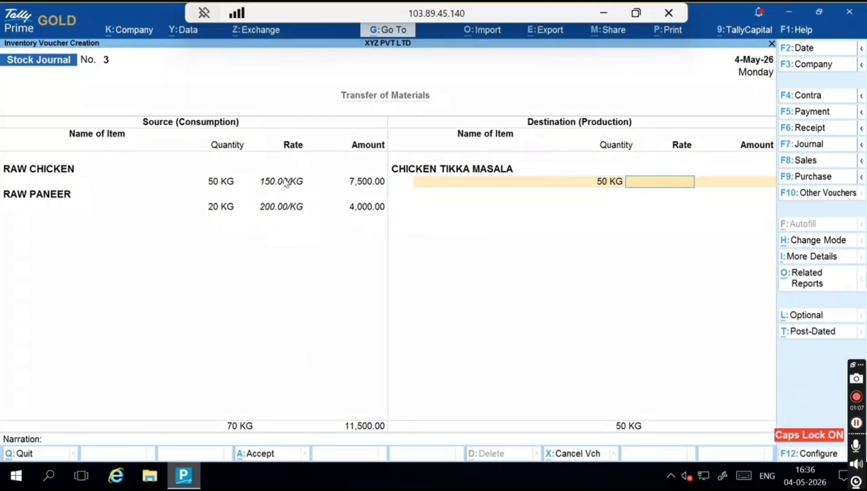
{"action": "type", "text": "200"}
{"action": "key", "text": "Return"}
{"action": "key", "text": "Return"}
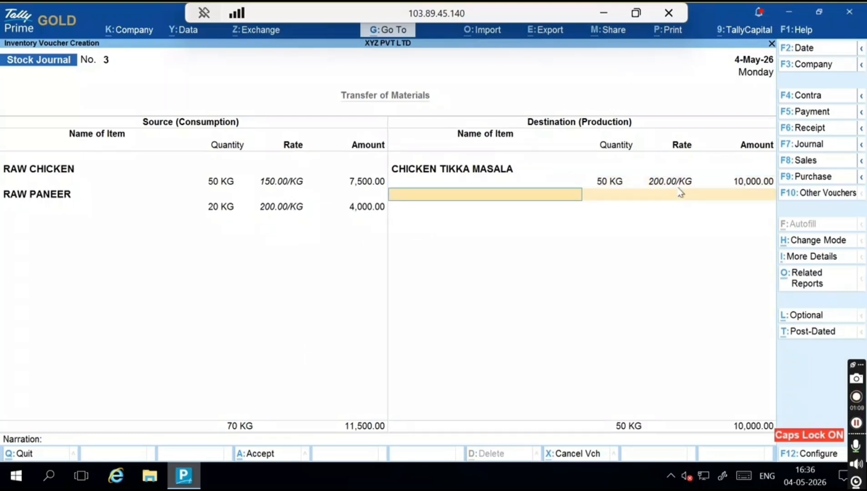
Add PANEER TIKKA MASALA to the Destination (Production) side with 20 KG at a rate of 250, and save the stock journal without a narration
{"action": "type", "text": "PANEER"}
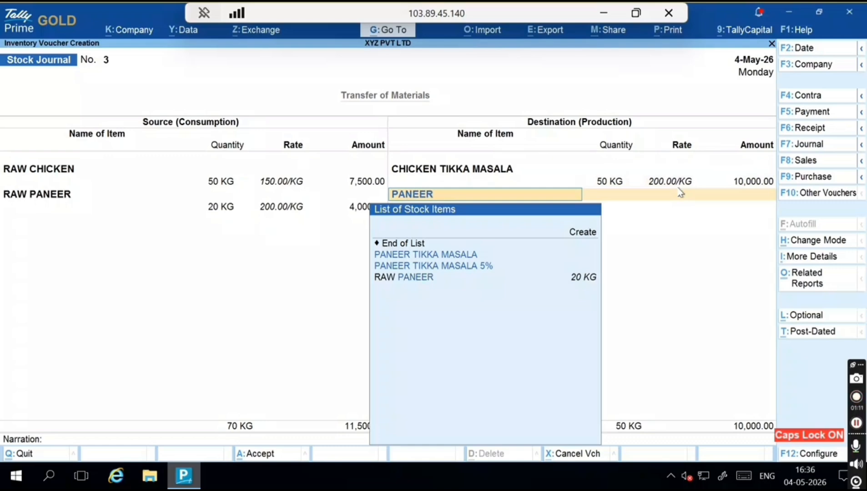
{"action": "key", "text": "Return"}
{"action": "key", "text": "Return"}
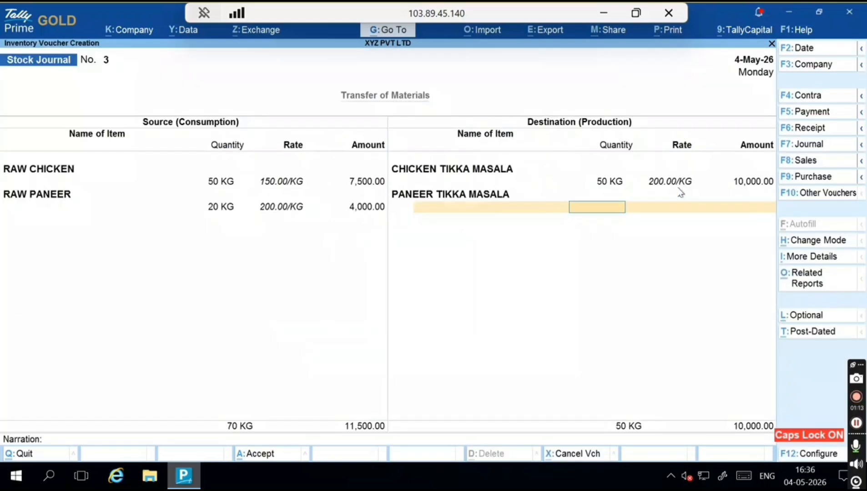
{"action": "type", "text": "20"}
{"action": "key", "text": "Return"}
{"action": "type", "text": "250"}
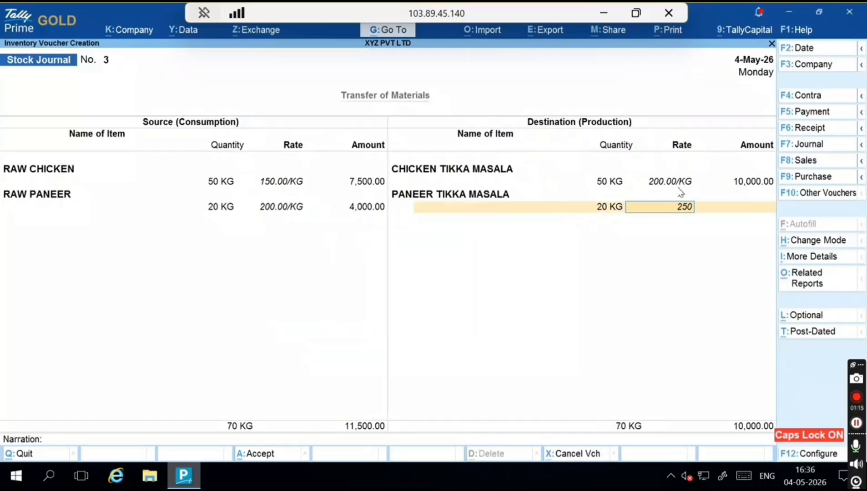
{"action": "key", "text": "Return"}
{"action": "key", "text": "Return"}
{"action": "key", "text": "Return"}
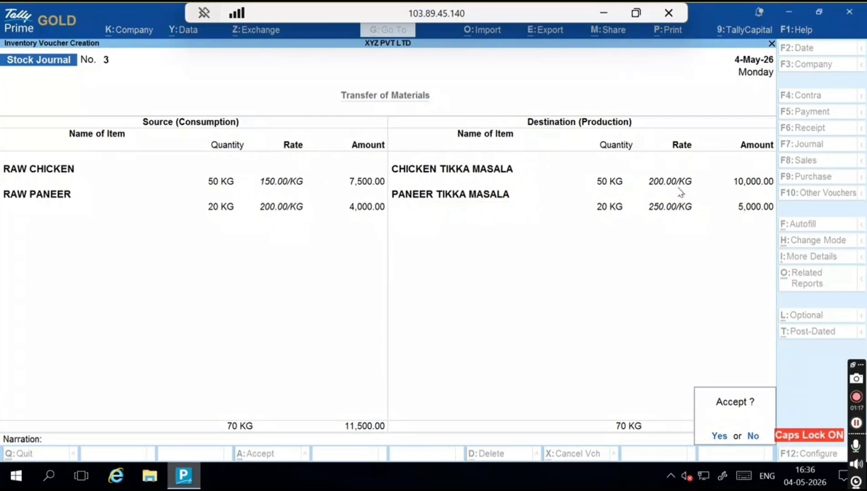
{"action": "key", "text": "Return"}
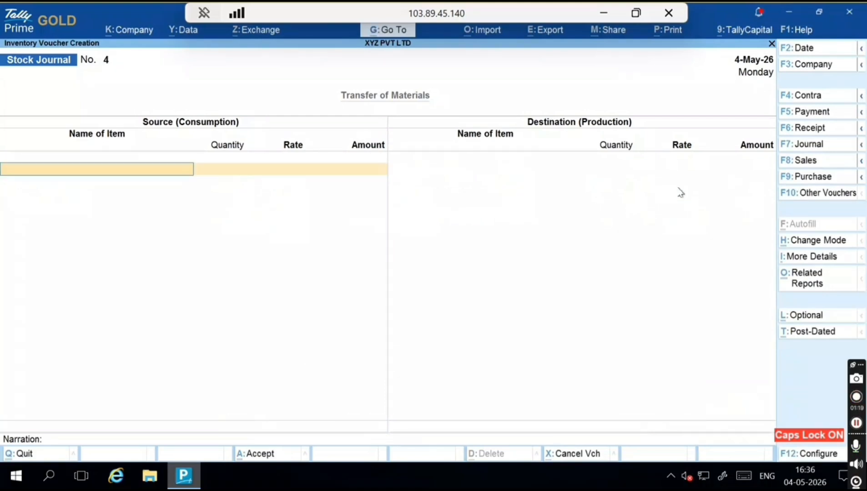
Quit voucher entry, open the Profit & Loss A/c and drill through Closing Stock into the FOODS BAVERAGE group
{"action": "key", "text": "Escape"}
{"action": "key", "text": "Return"}
{"action": "key", "text": "Down"}
{"action": "key", "text": "Down"}
{"action": "key", "text": "Down"}
{"action": "key", "text": "Down"}
{"action": "key", "text": "Down"}
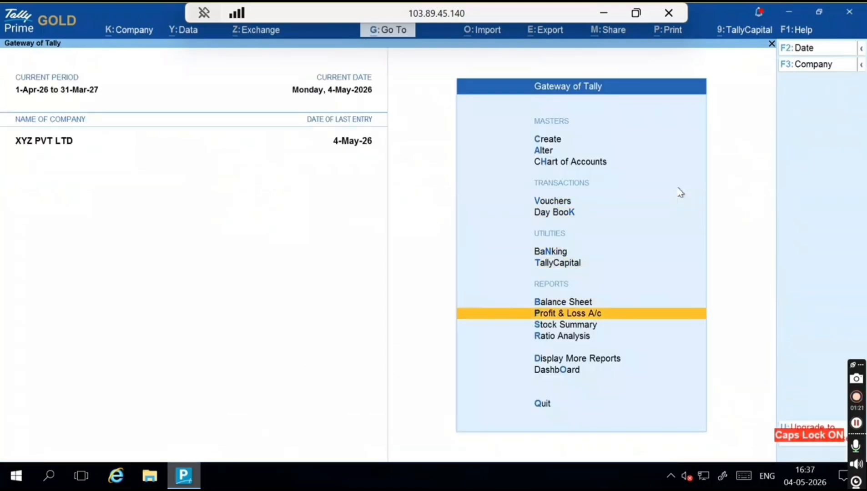
{"action": "key", "text": "Return"}
{"action": "key", "text": "Right"}
{"action": "key", "text": "Down"}
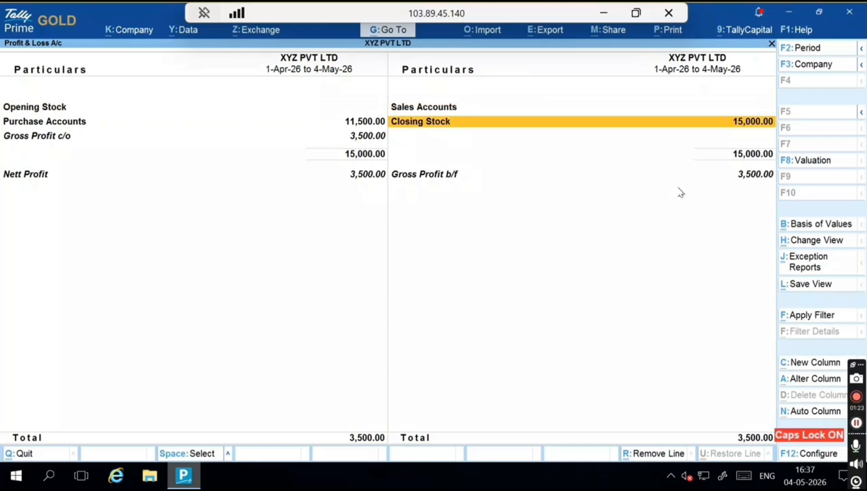
{"action": "key", "text": "Return"}
{"action": "key", "text": "Return"}
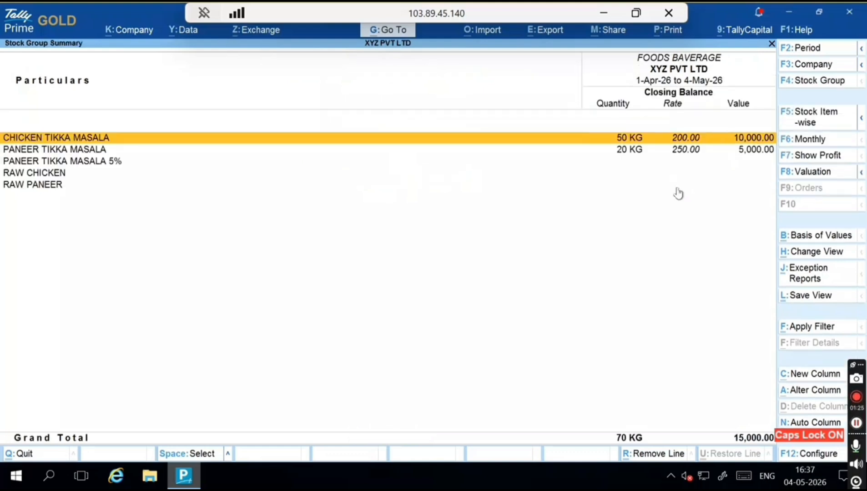
Check the closing balances of the prepared dishes and raw materials in FOODS BAVERAGE, and return to the Gateway of Tally
{"action": "key", "text": "Down"}
{"action": "key", "text": "Down"}
{"action": "key", "text": "Down"}
{"action": "key", "text": "Down"}
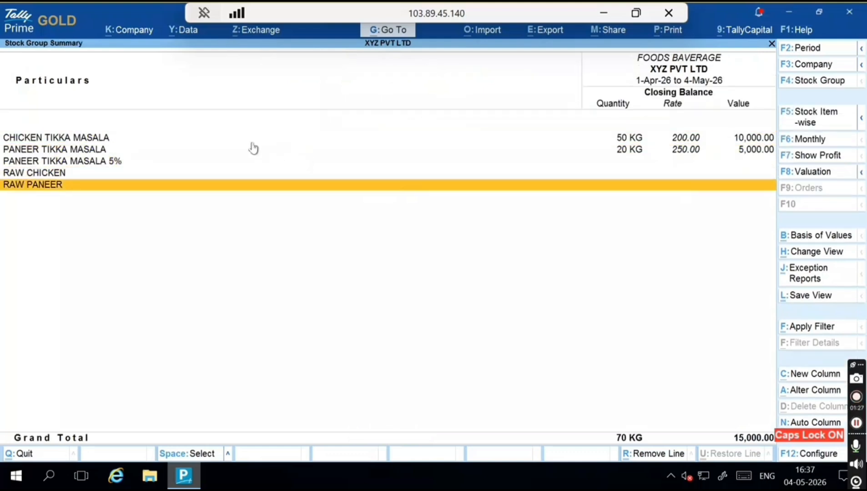
{"action": "key", "text": "Up"}
{"action": "key", "text": "Up"}
{"action": "key", "text": "Up"}
{"action": "key", "text": "Up"}
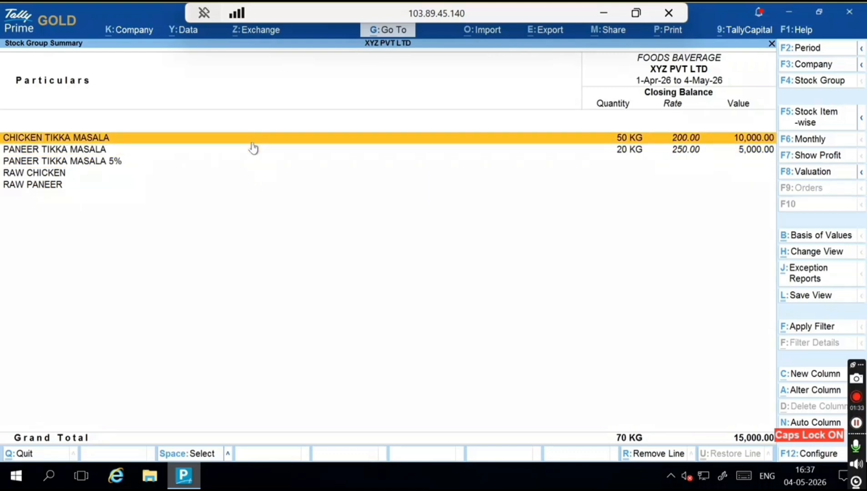
{"action": "key", "text": "Escape"}
{"action": "key", "text": "Escape"}
{"action": "key", "text": "Escape"}
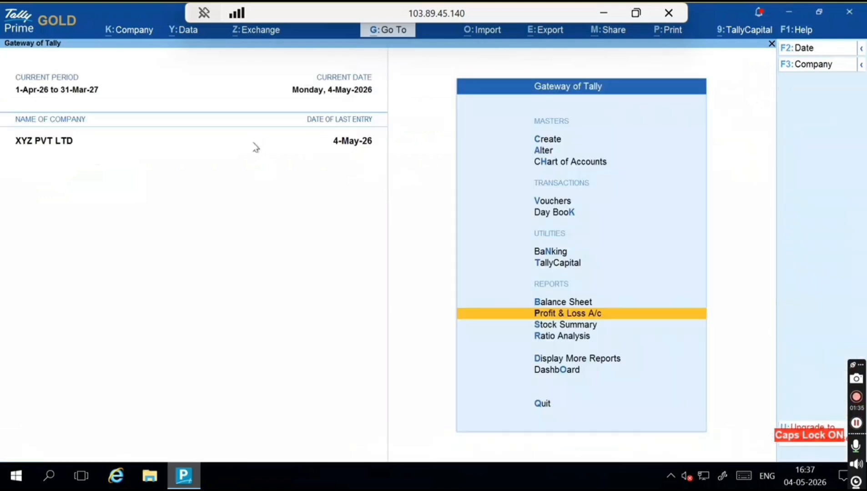
Open the Stock Summary and drill into the FOODS BAVERAGE group
{"action": "key", "text": "Down"}
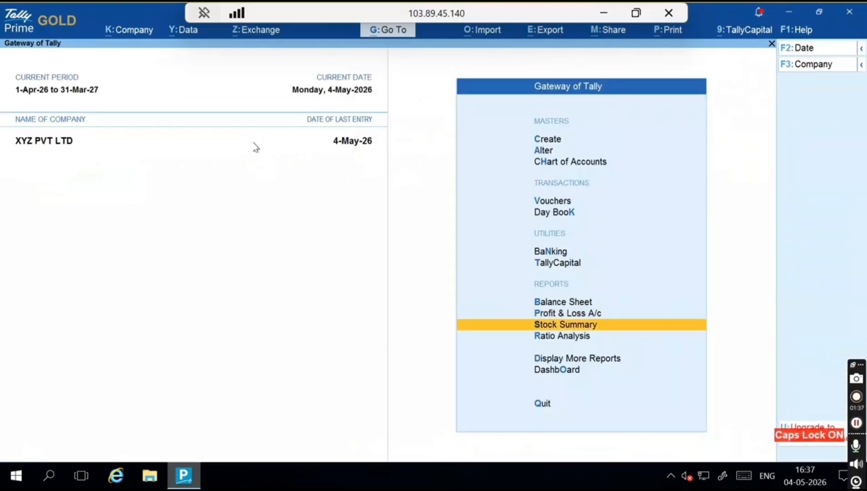
{"action": "key", "text": "Return"}
{"action": "key", "text": "Return"}
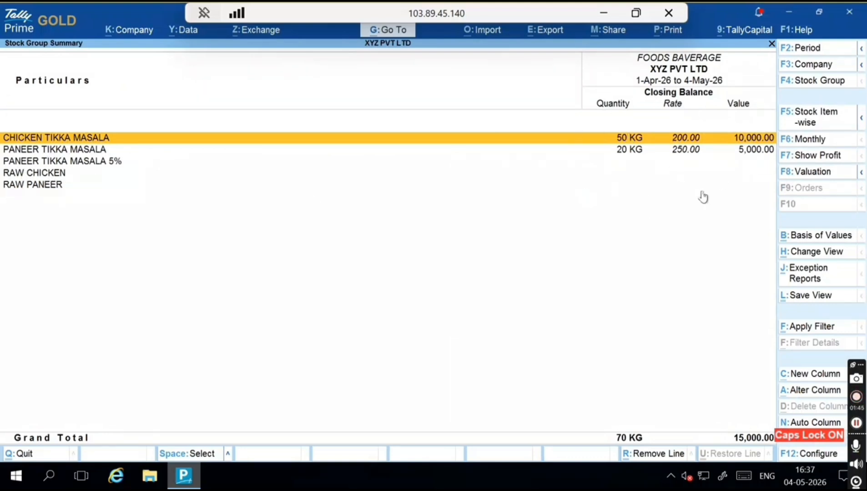
{"action": "key", "text": "alt"}
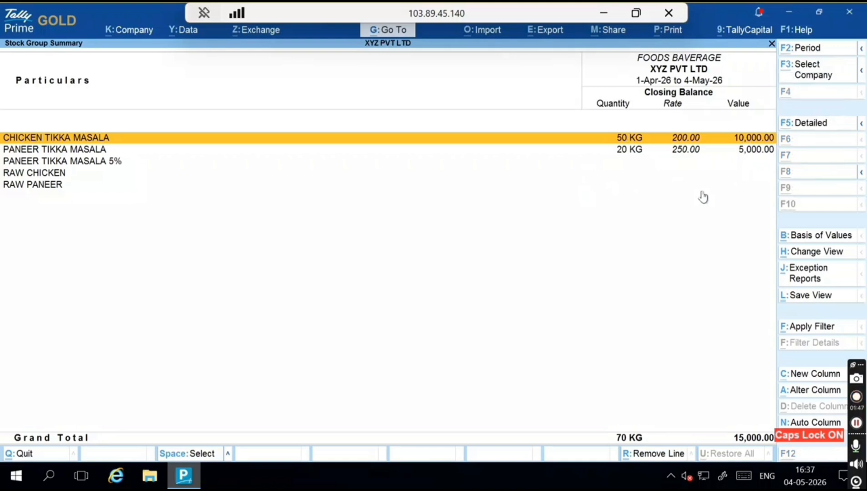